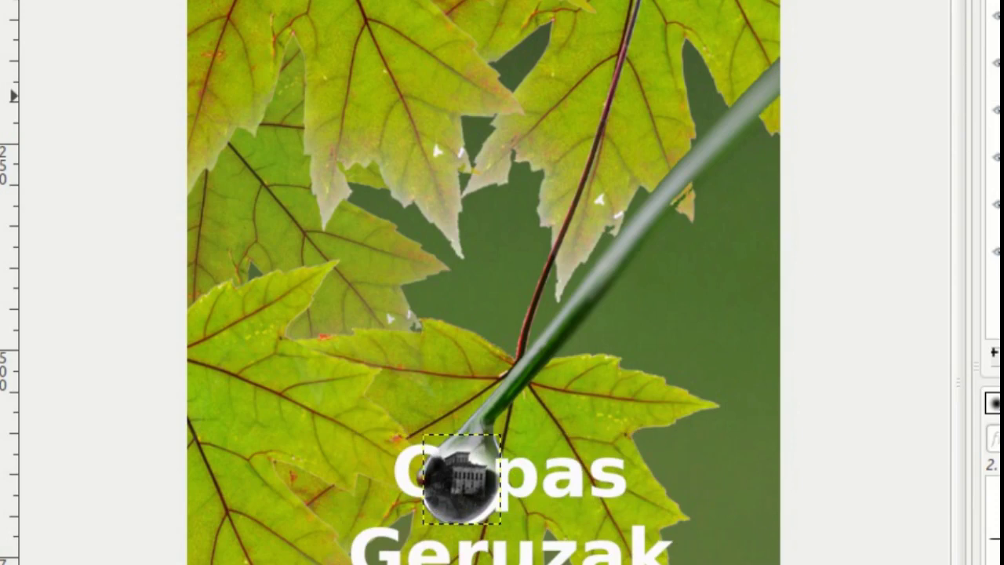
mouse_move(1003, 2)
mouse_down()
mouse_move(986, 2)
mouse_move(1001, 1)
mouse_up()
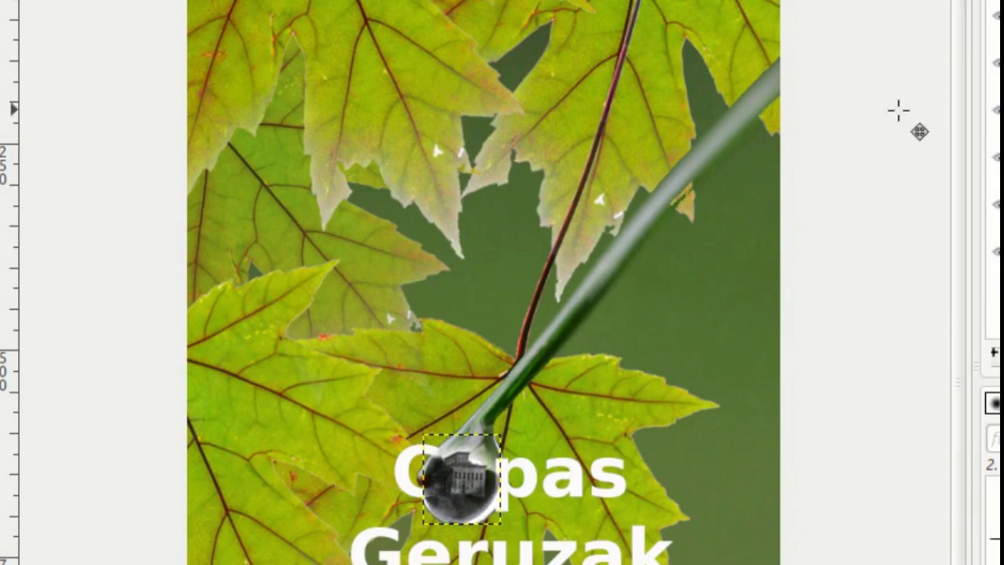
click(994, 15)
click(499, 552)
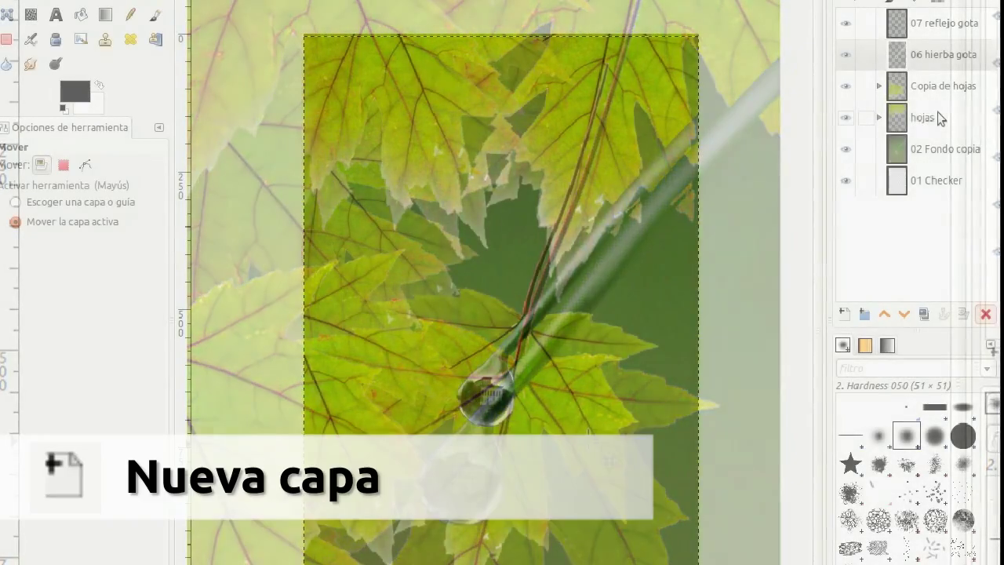
Create a new layer named Texto, filled with Blanco, inside the hojas group
click(937, 115)
click(853, 314)
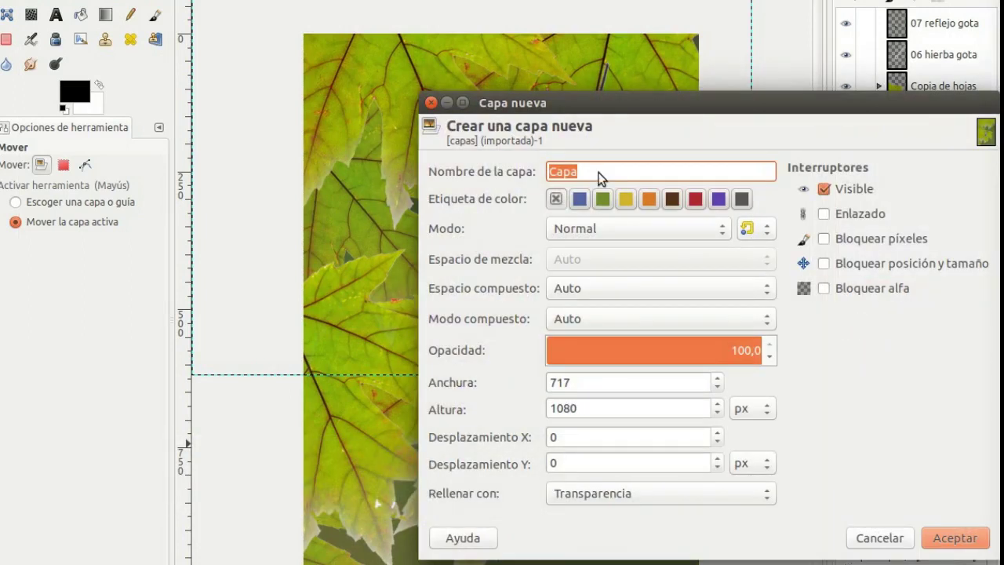
right_click(600, 174)
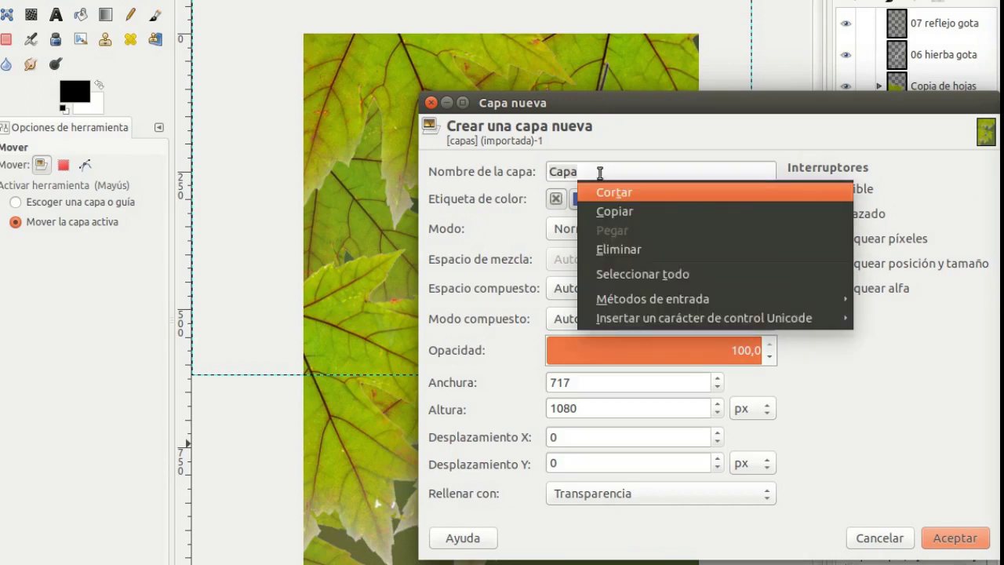
key(Escape)
text(Texto)
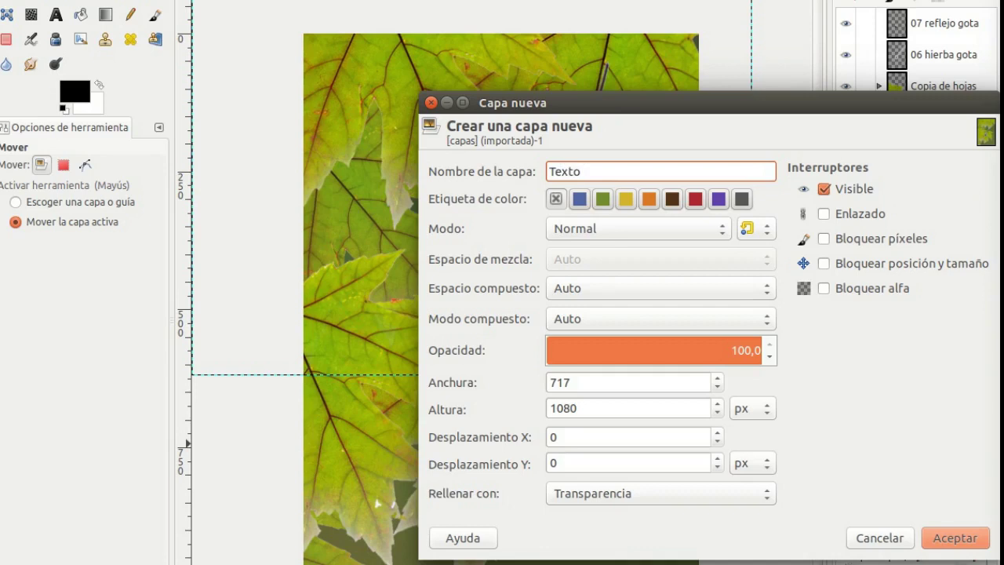
click(630, 489)
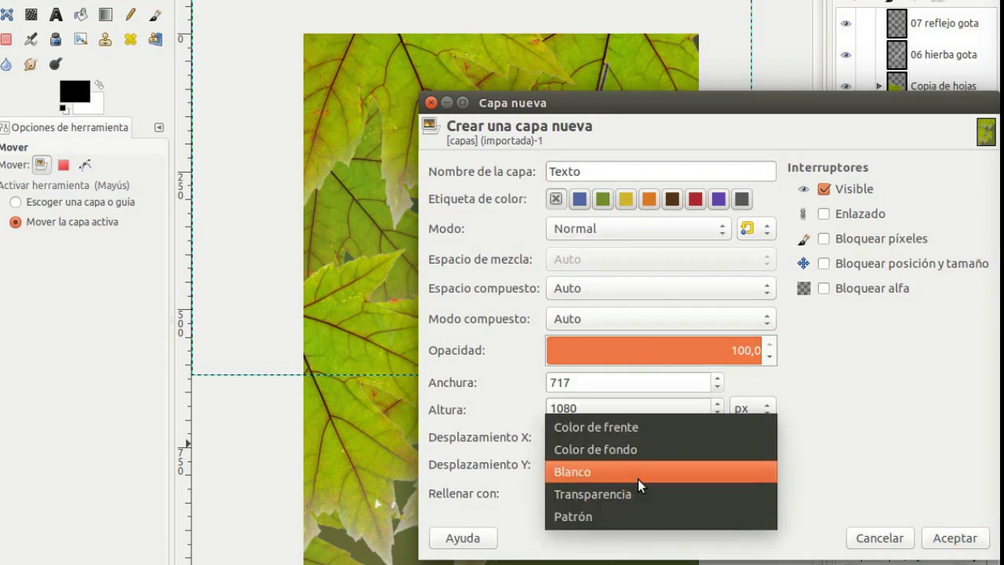
click(638, 473)
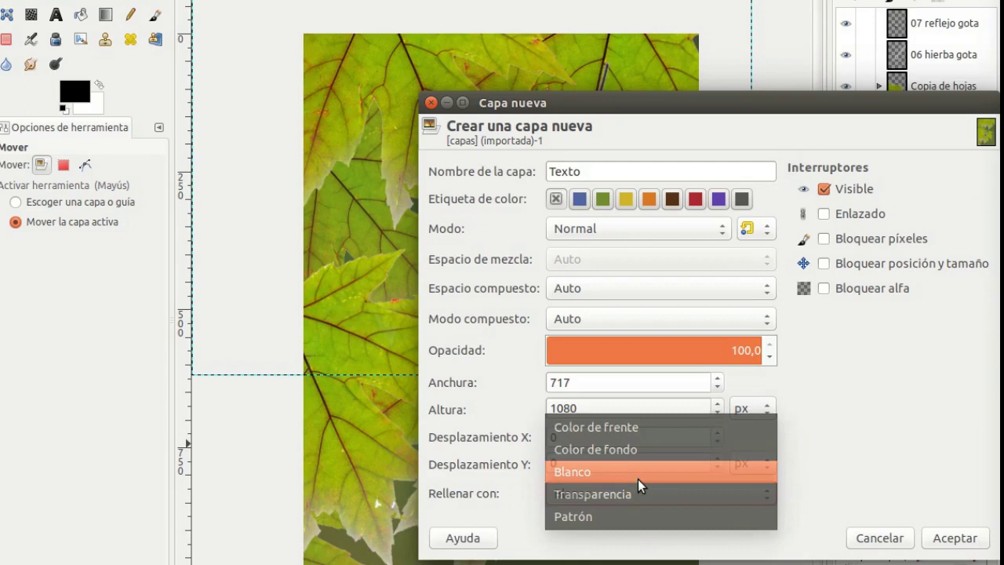
click(967, 545)
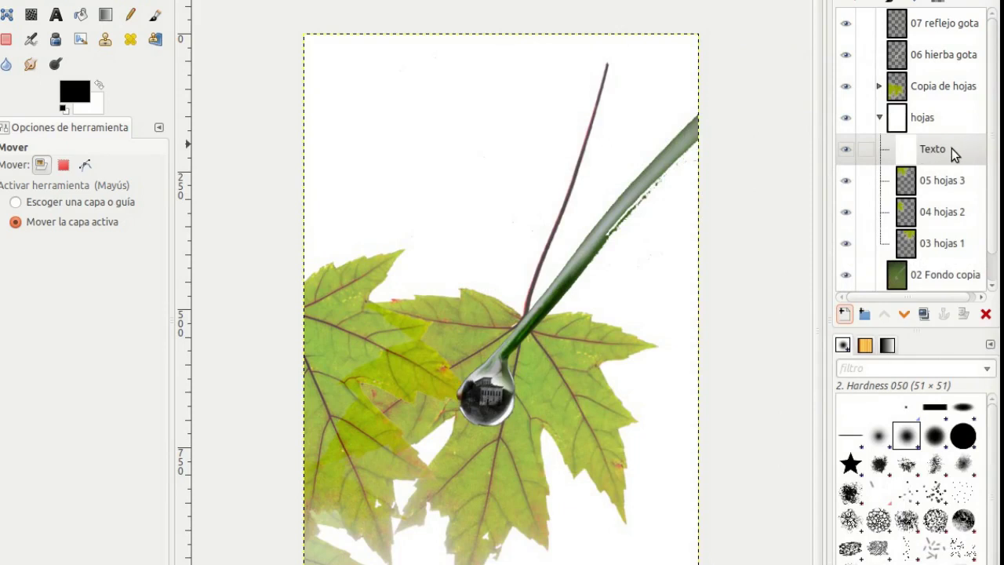
Undo the addition of the white Texto layer and collapse the hojas group
key(ctrl+z)
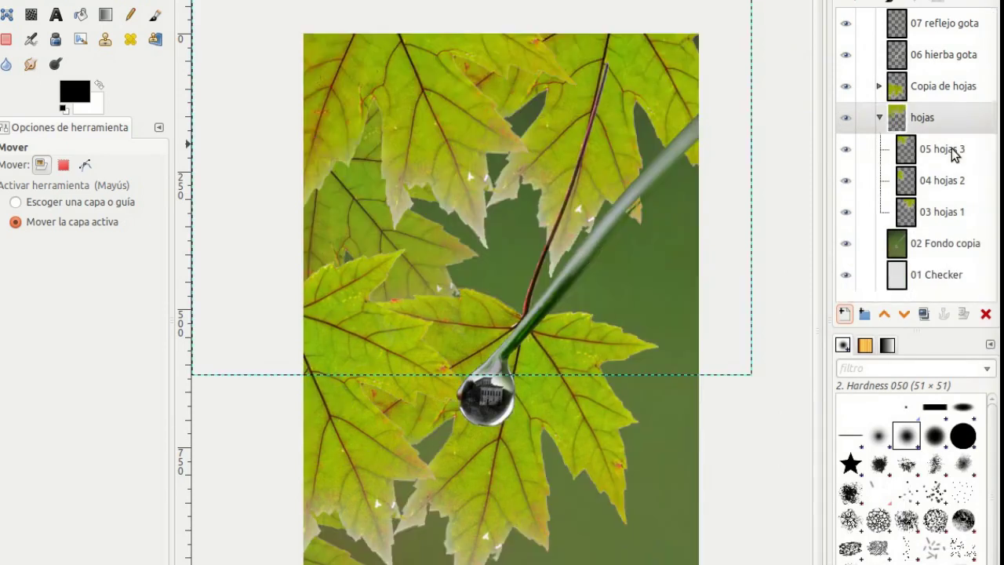
click(878, 117)
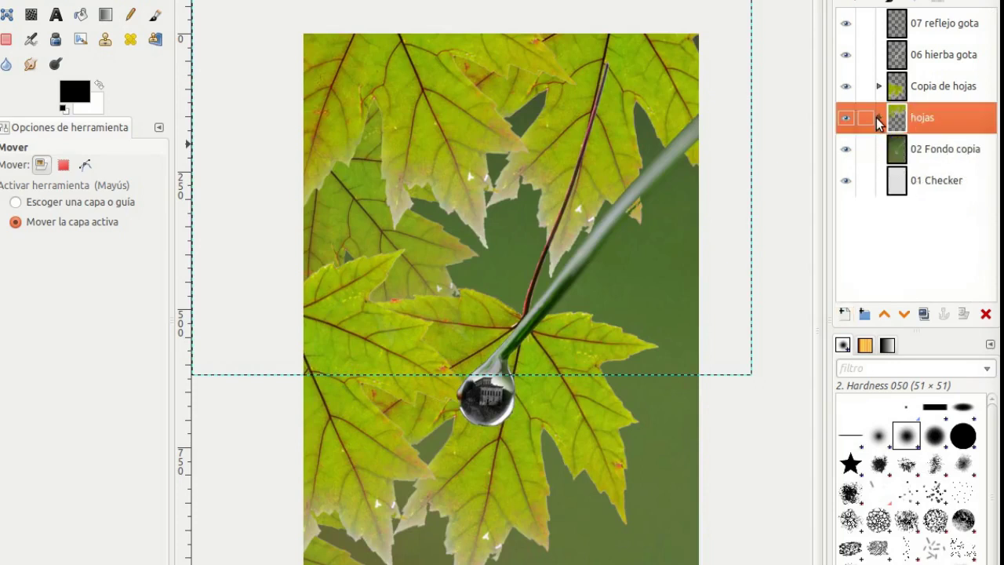
Create a new layer named Texto above 06 hierba gota, with its fill set to Transparencia
click(934, 56)
click(853, 313)
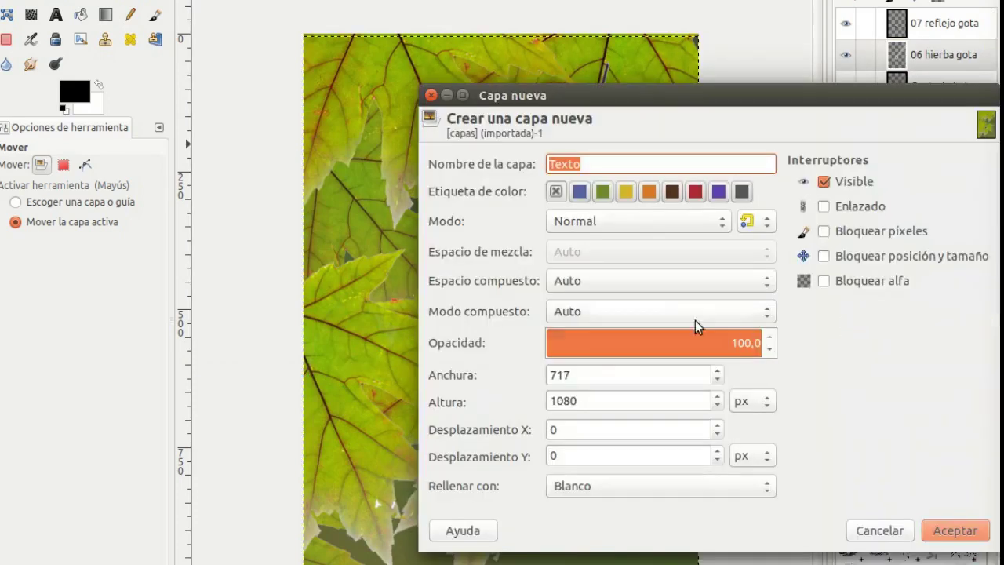
click(633, 162)
click(678, 492)
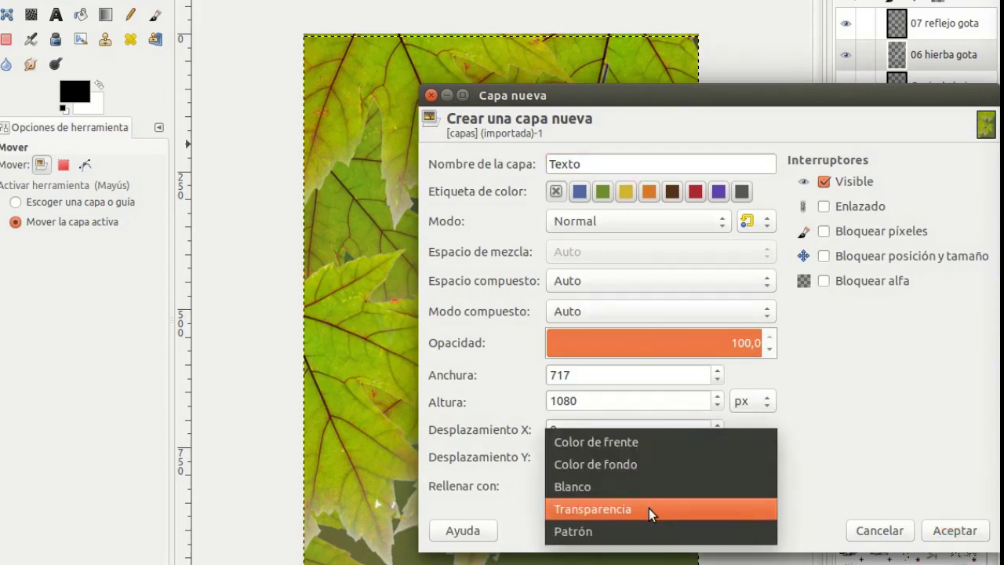
click(648, 508)
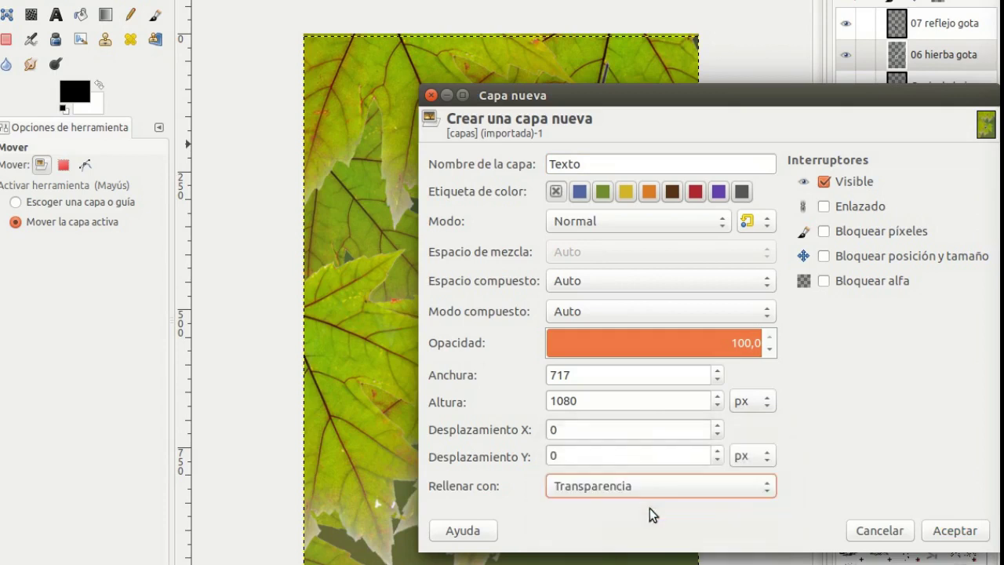
click(955, 531)
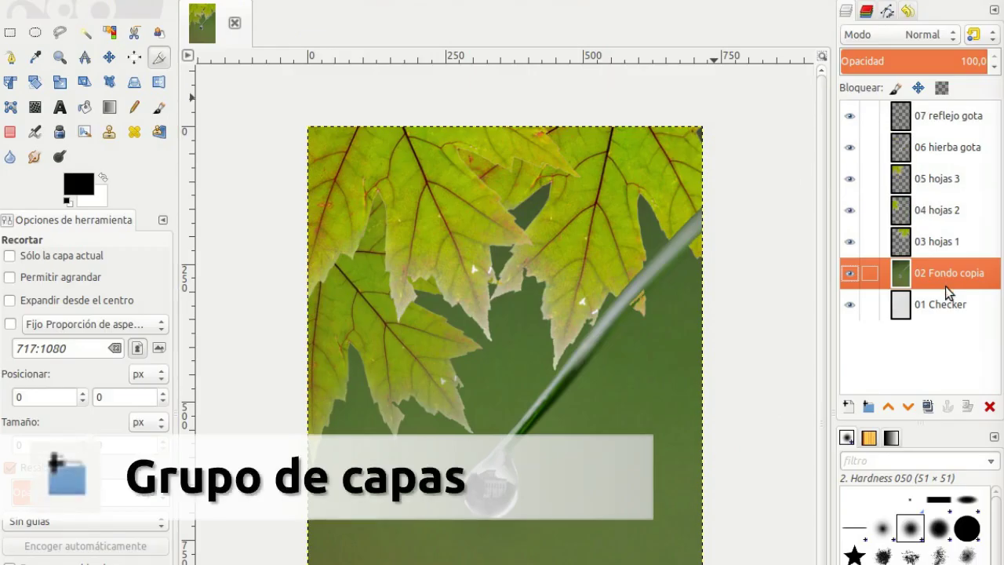
Place a new layer group below 06 hierba gota and move the layers 05 hojas 3 and 04 hojas 2 into it
click(869, 407)
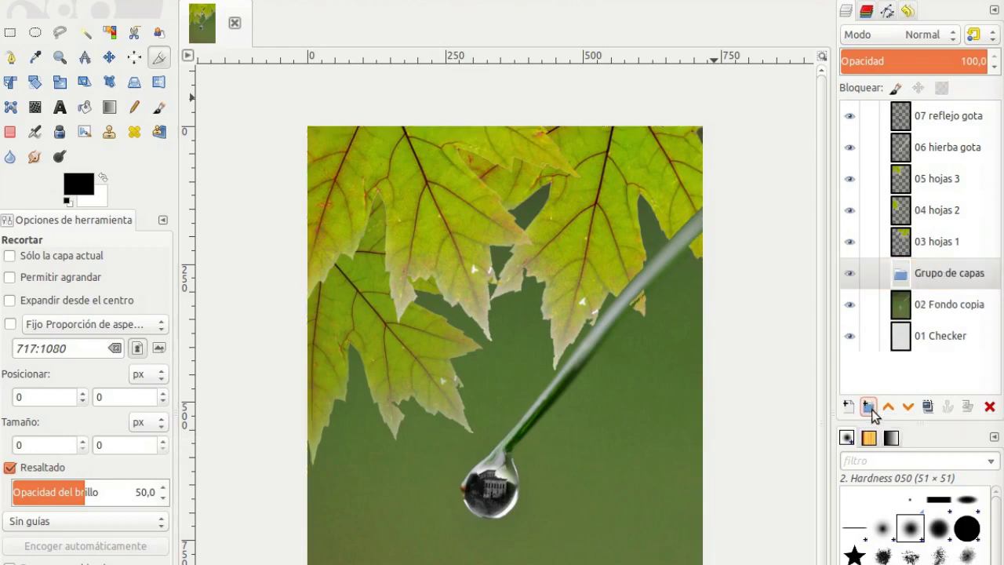
drag(936, 283, 939, 198)
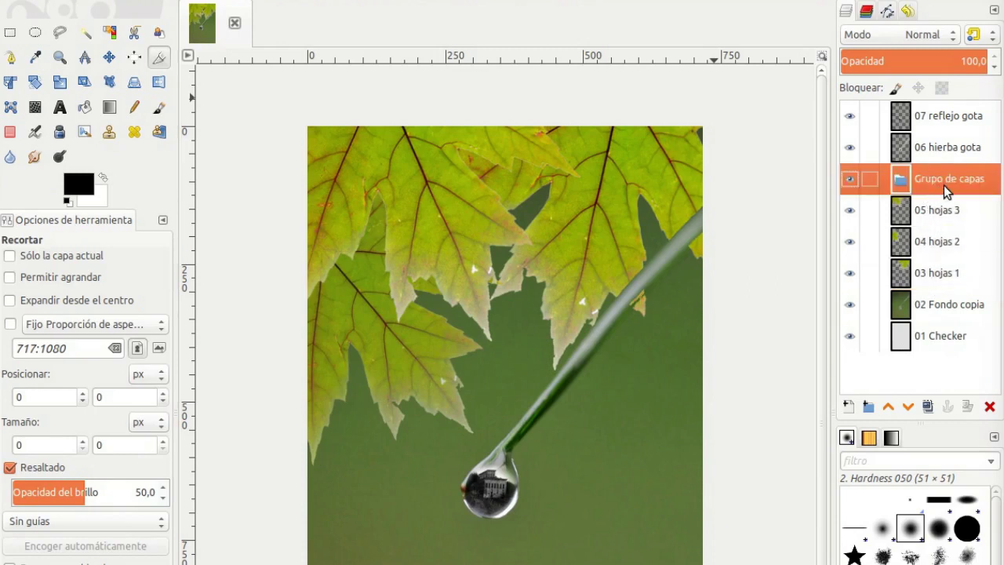
click(945, 210)
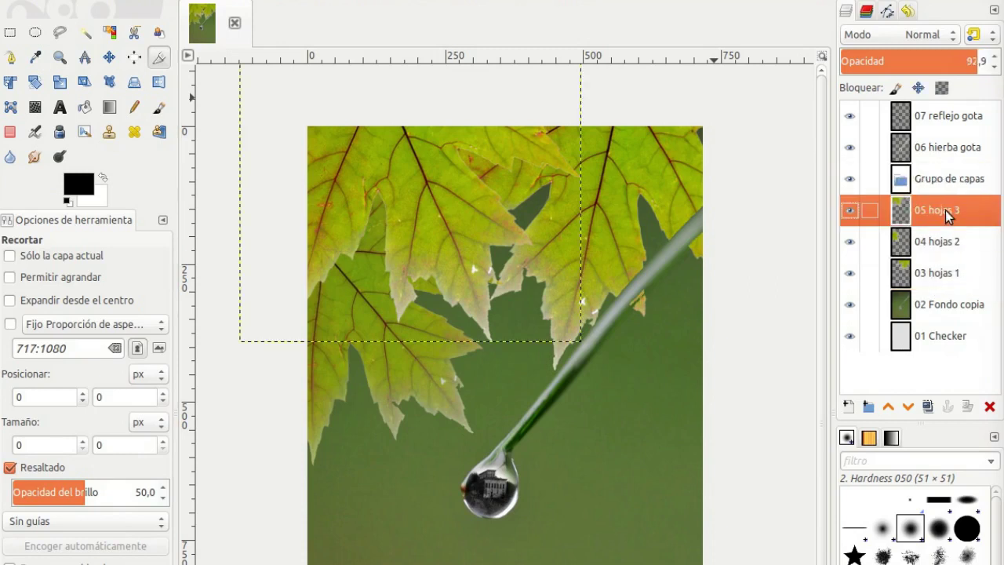
drag(941, 208, 951, 201)
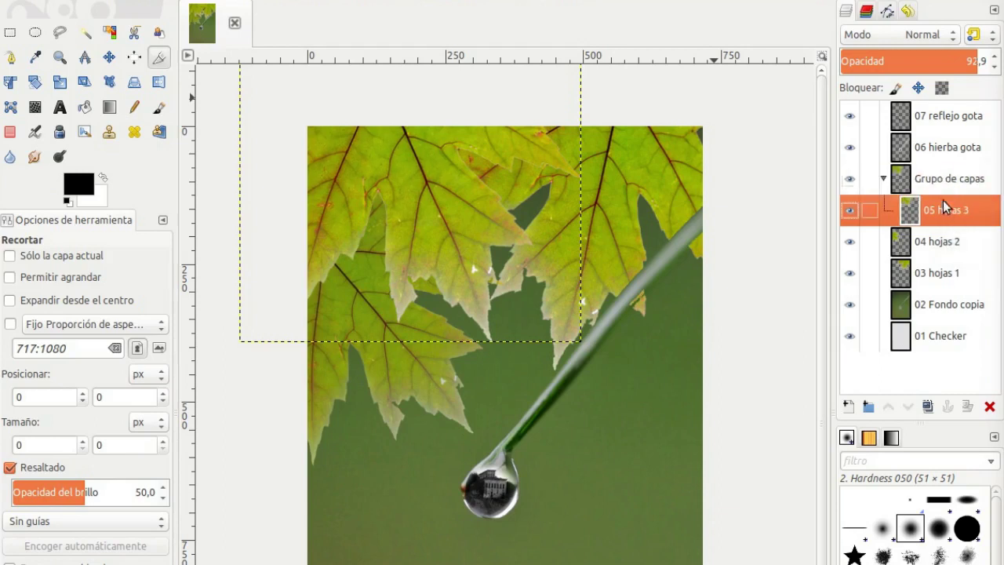
click(945, 237)
drag(945, 235, 951, 203)
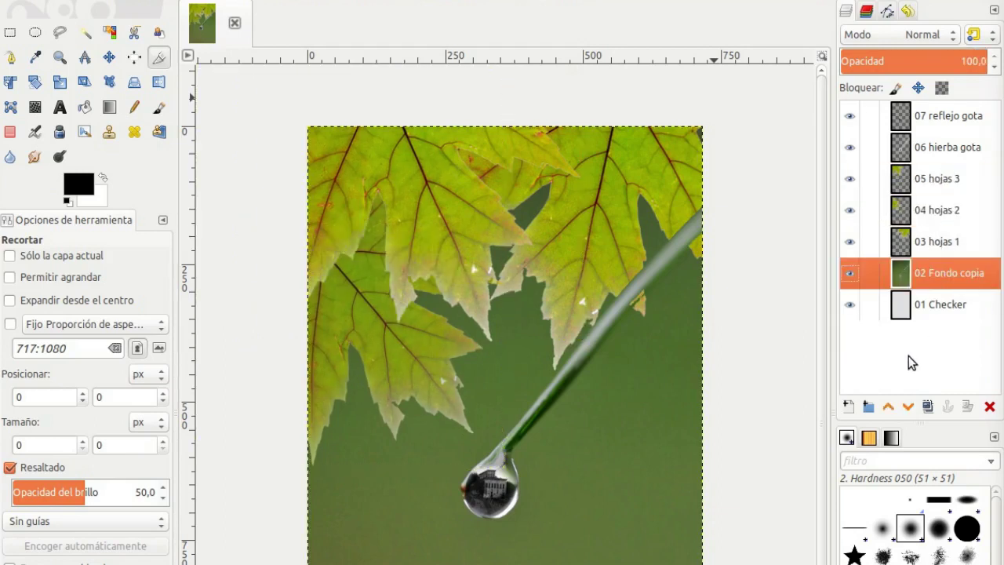
Create a layer group directly above 05 hojas 3 and move the 05 hojas 3 layer into it
click(871, 407)
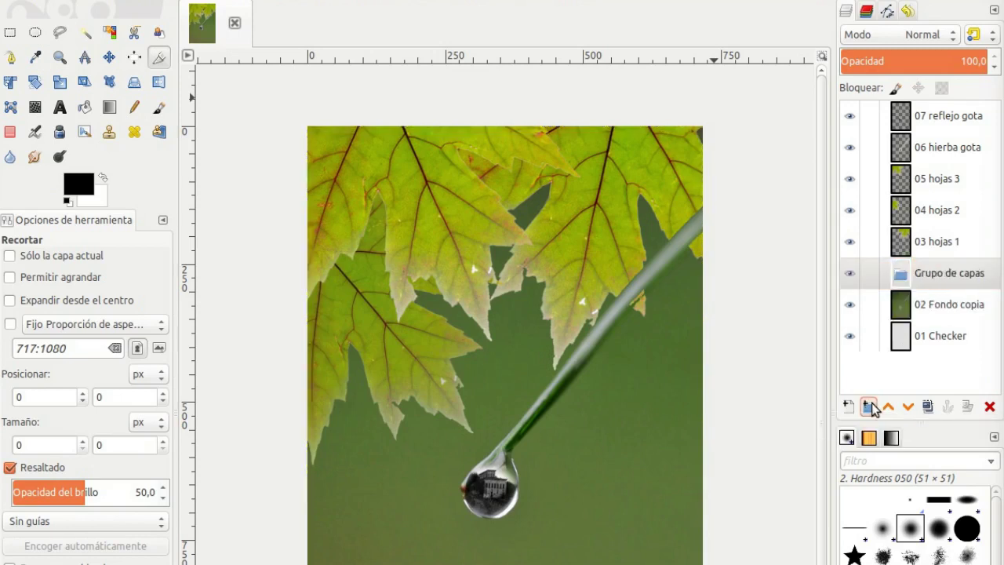
drag(935, 289, 941, 197)
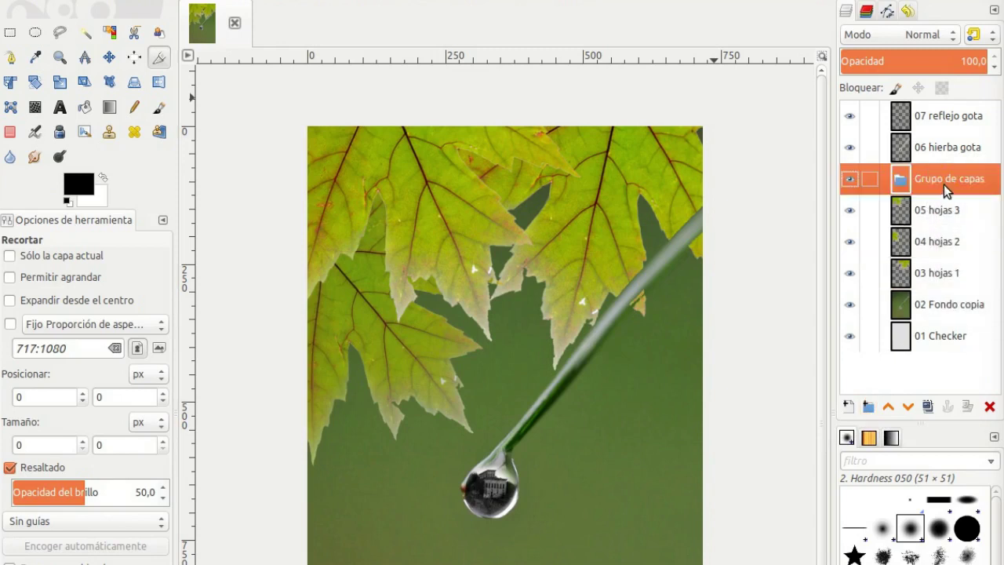
click(945, 210)
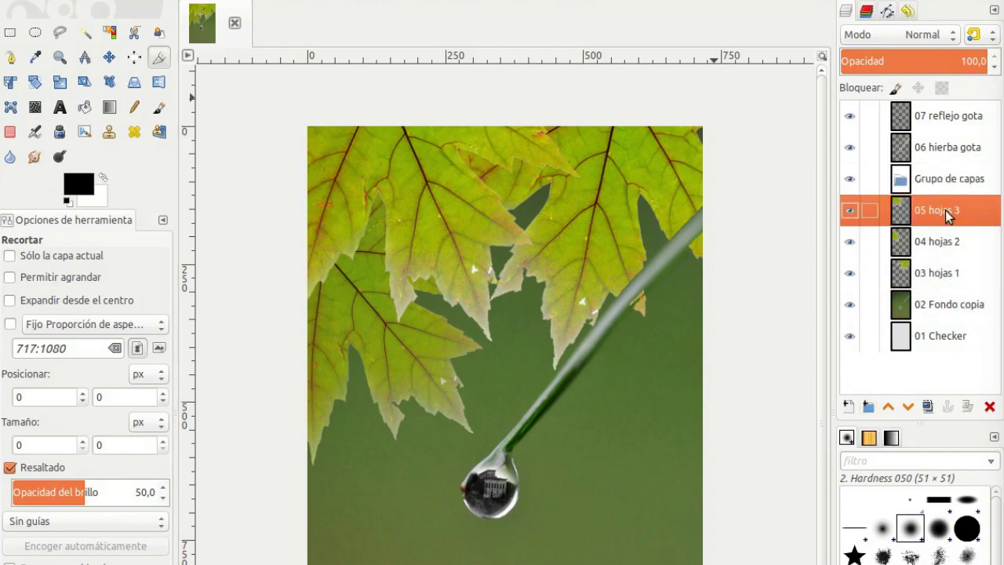
drag(943, 210, 941, 181)
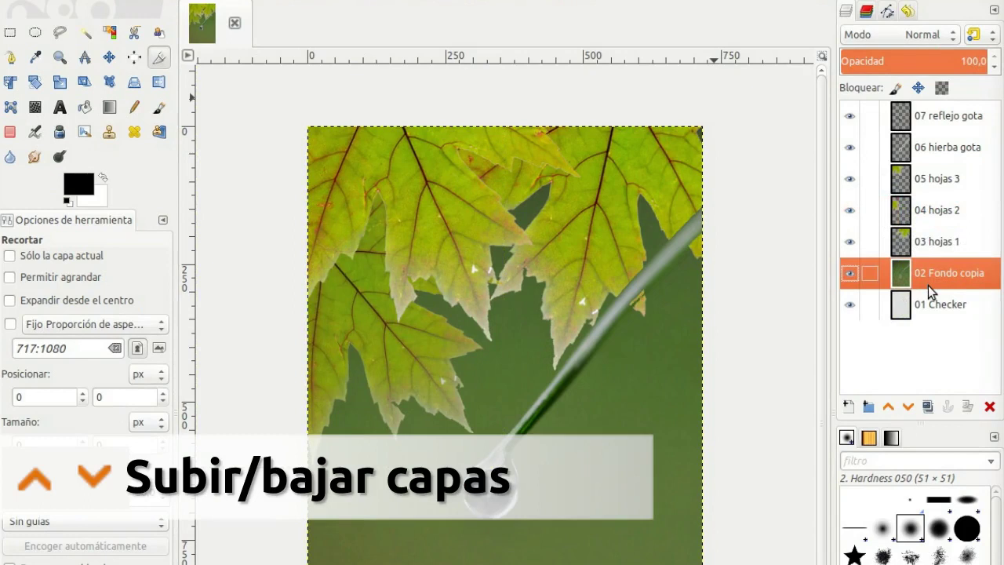
Raise the 02 Fondo copia layer two positions in the stack and lower it by one
click(890, 406)
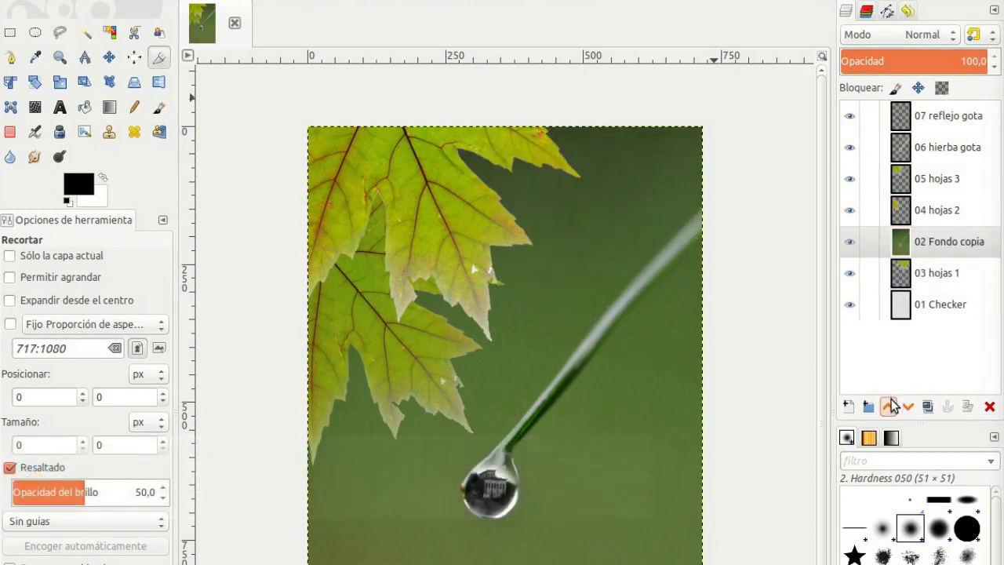
click(890, 406)
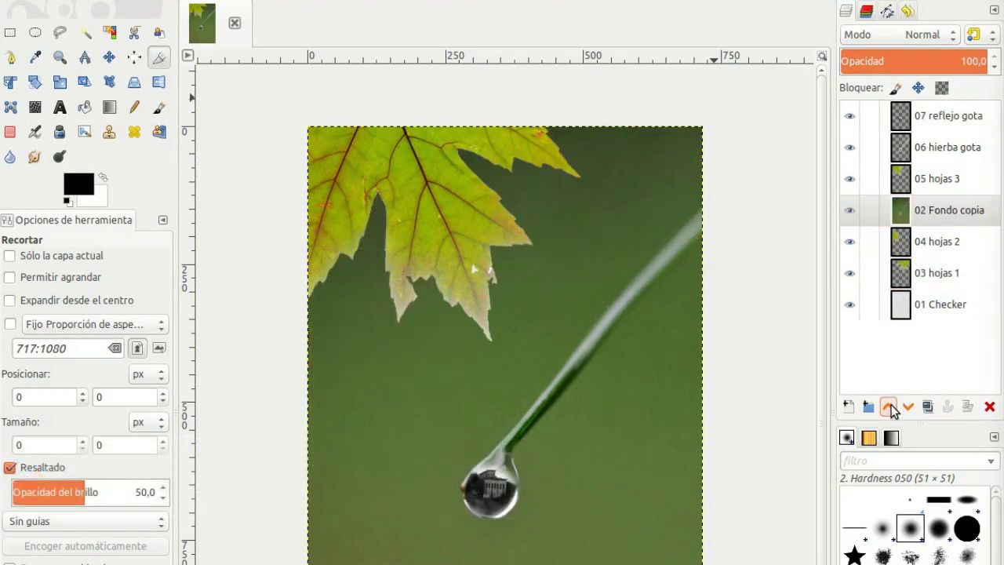
click(907, 406)
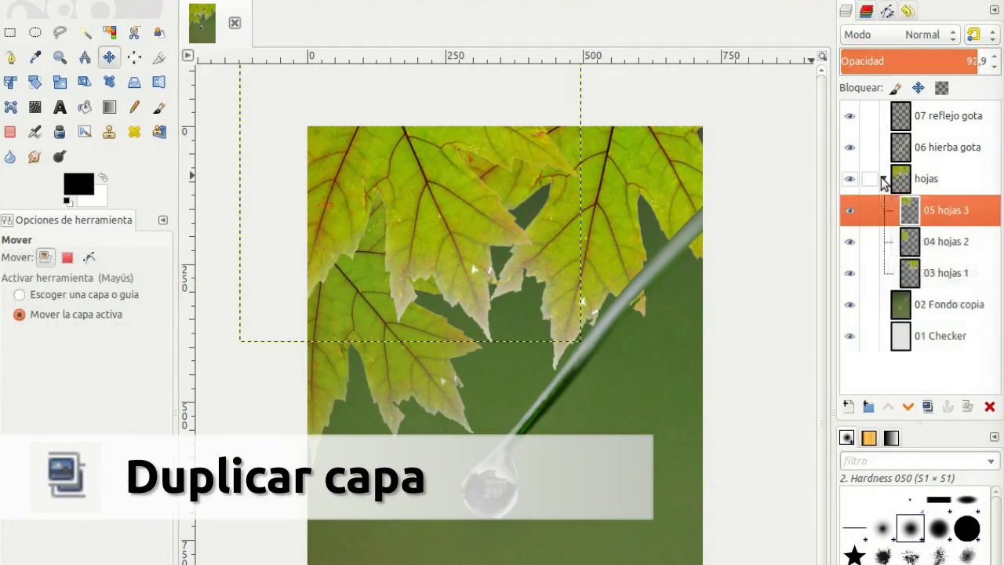
Duplicate the collapsed hojas group and move the copy's leaves down and to the left over the lower part of the image
click(882, 178)
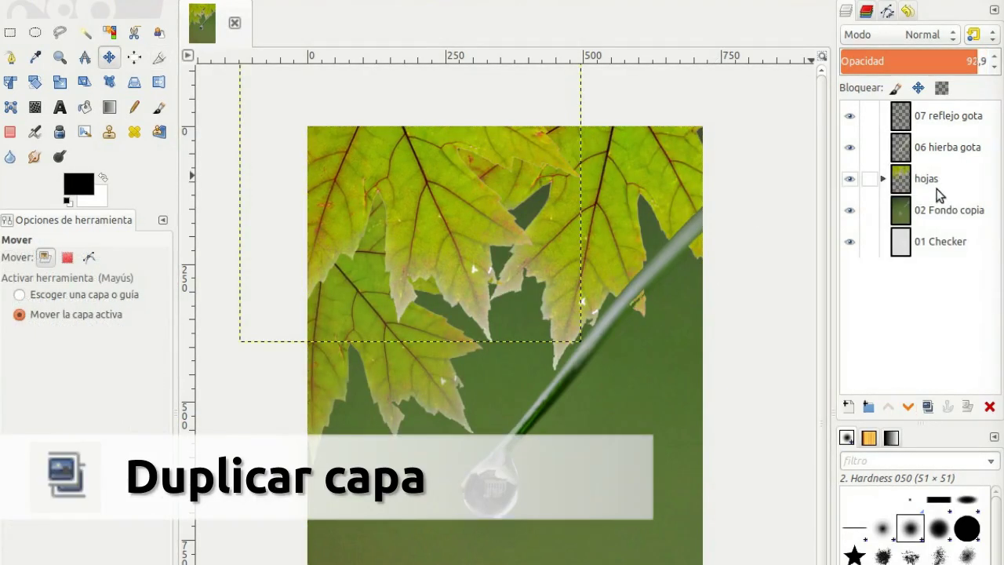
click(926, 179)
click(926, 408)
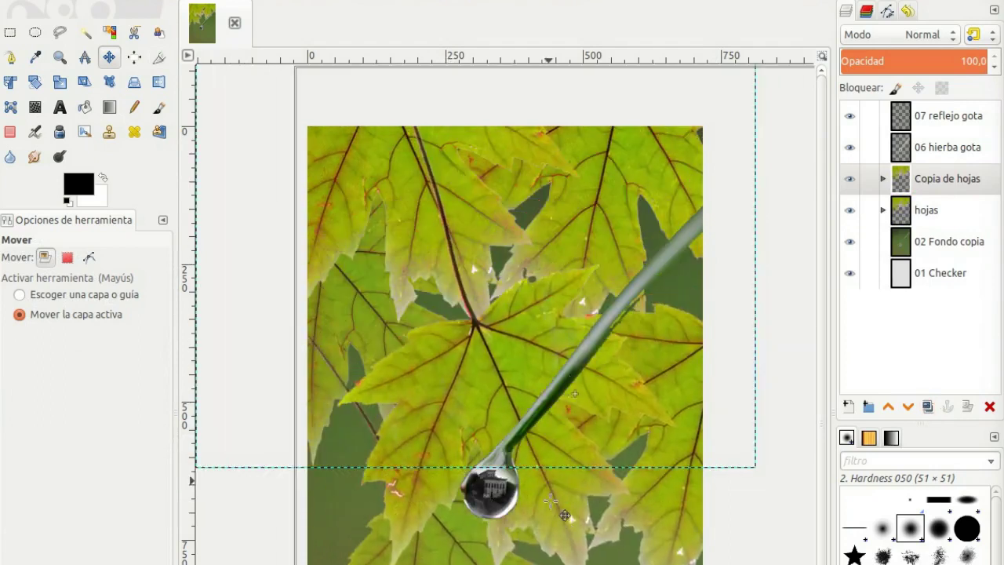
drag(551, 500, 384, 564)
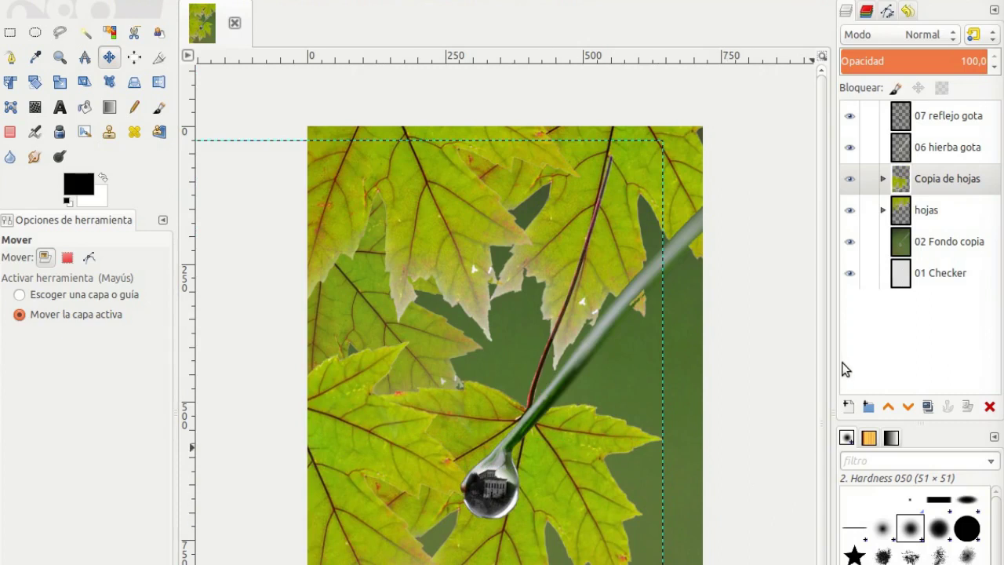
Duplicate the 06 hierba gota layer and delete the copy
click(966, 151)
click(927, 406)
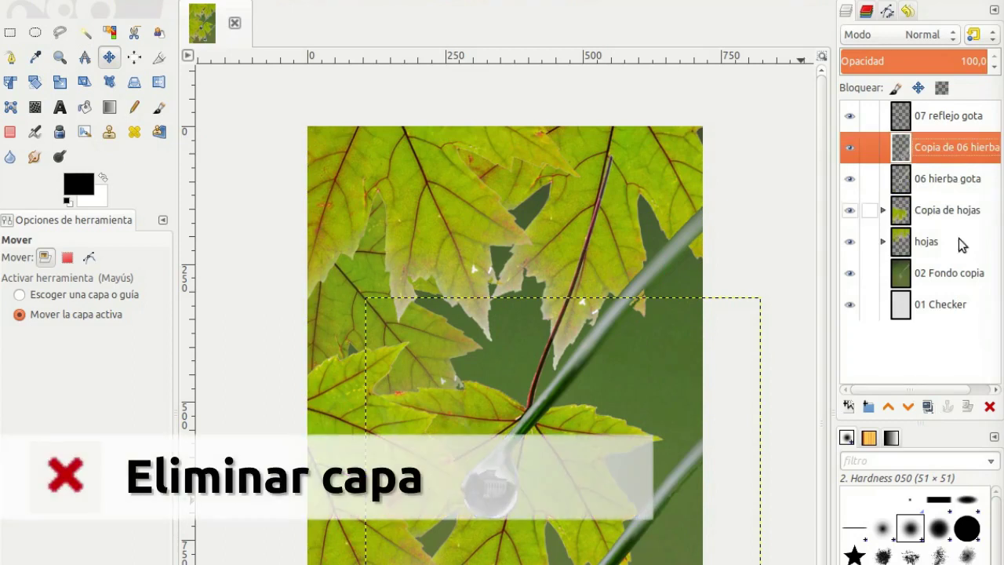
click(990, 407)
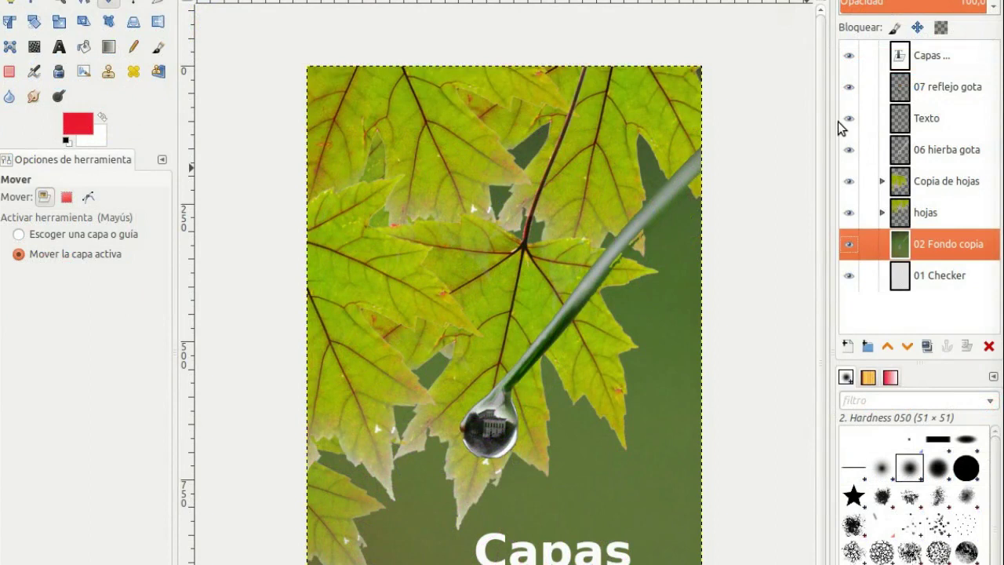
Hide and show again the Capas text layer and the 02 Fondo copia layer to compare the image
click(849, 56)
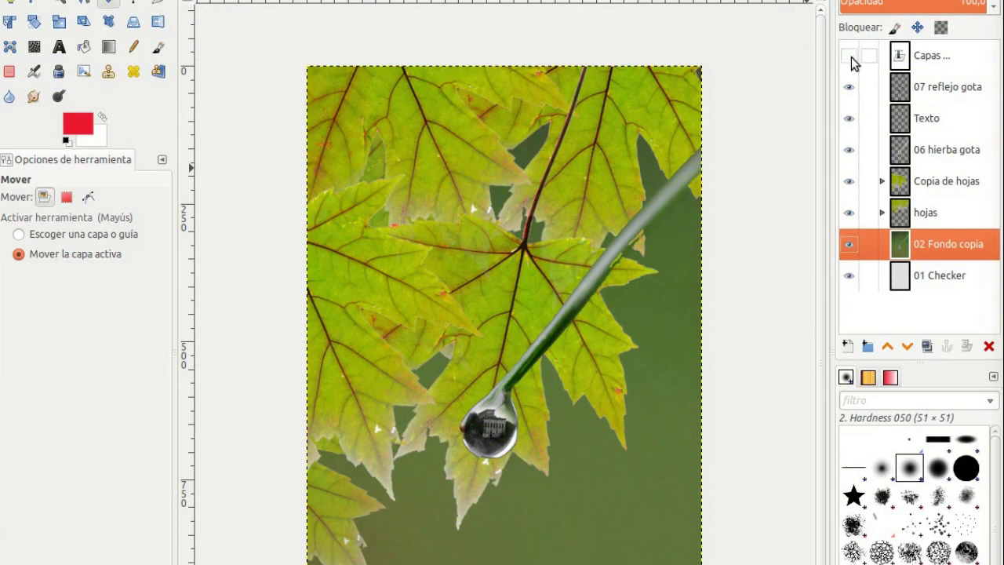
click(848, 56)
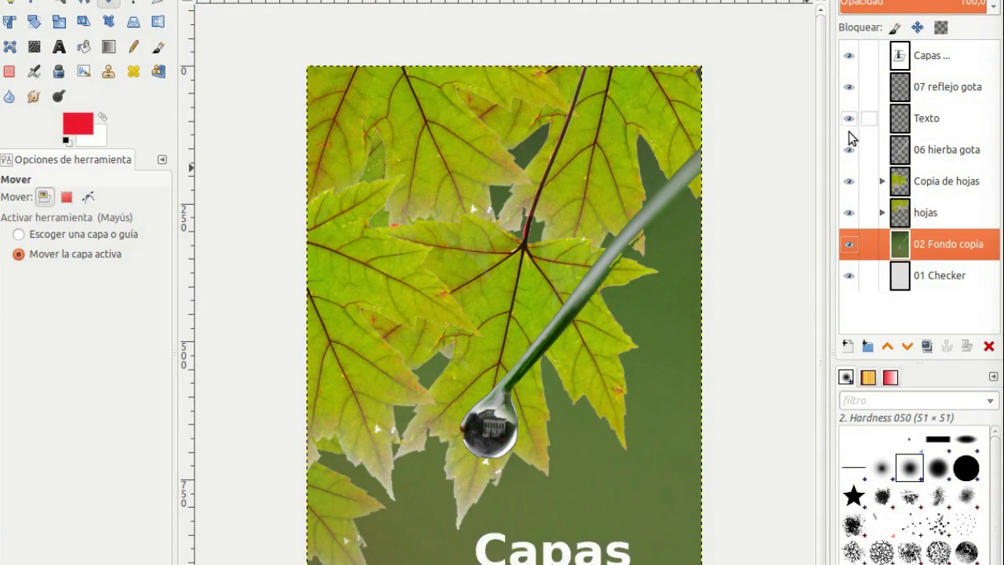
click(848, 245)
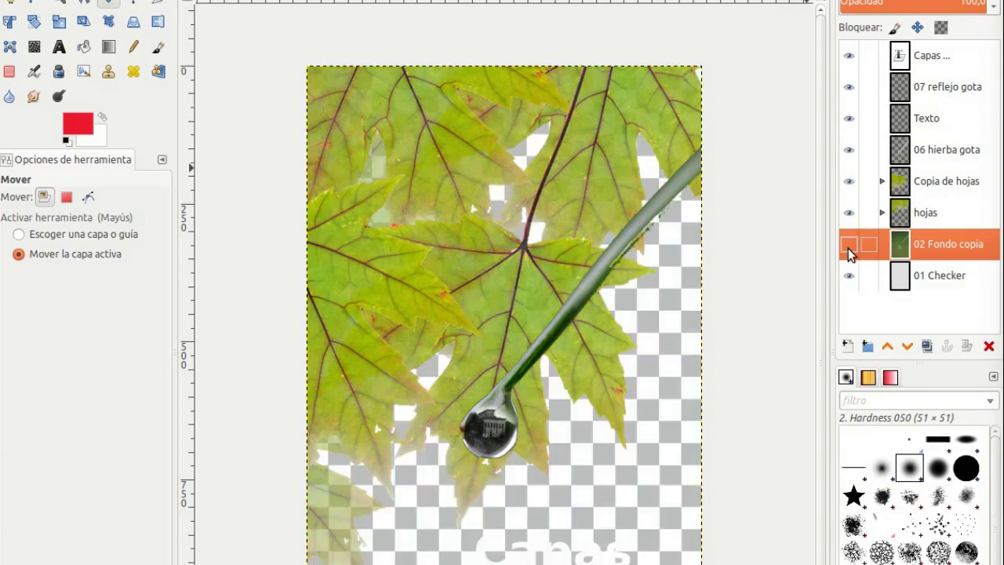
click(847, 245)
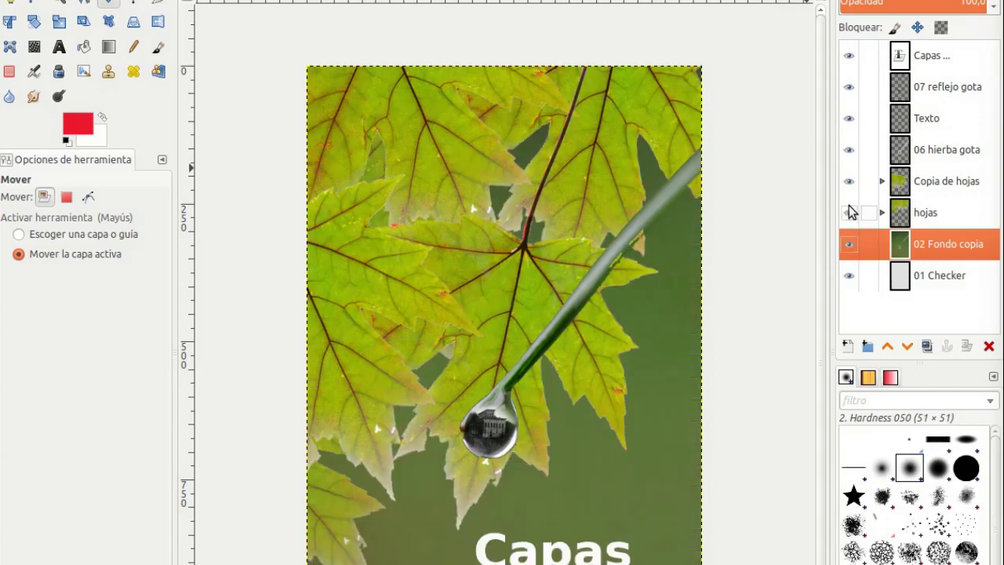
Hide and show again the hojas and Copia de hojas groups to compare the image
click(850, 210)
click(850, 209)
click(850, 185)
click(850, 185)
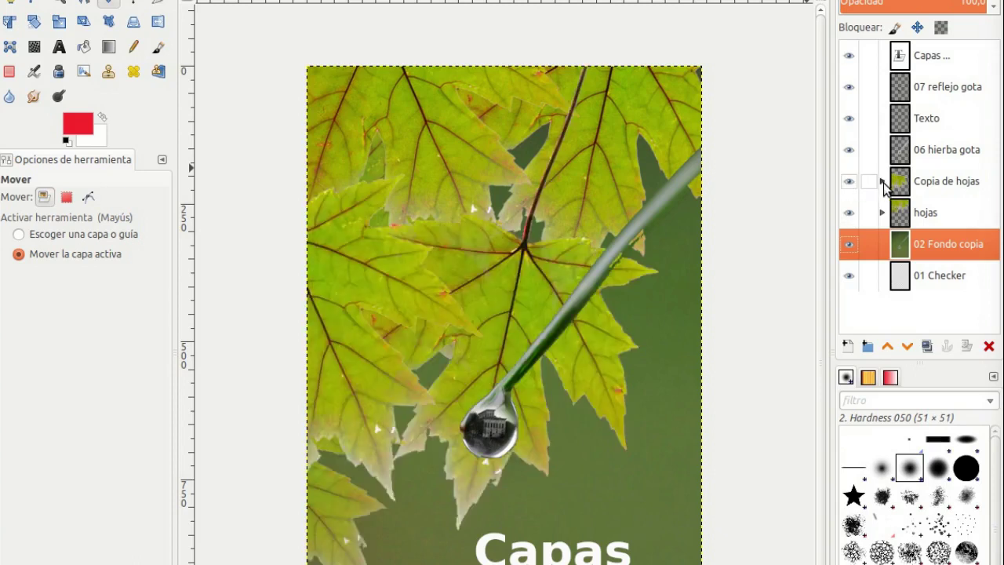
Expand the Copia de hojas group, hide and show its 05 hojas 3 #1 layer, and collapse the group again
click(881, 181)
click(849, 212)
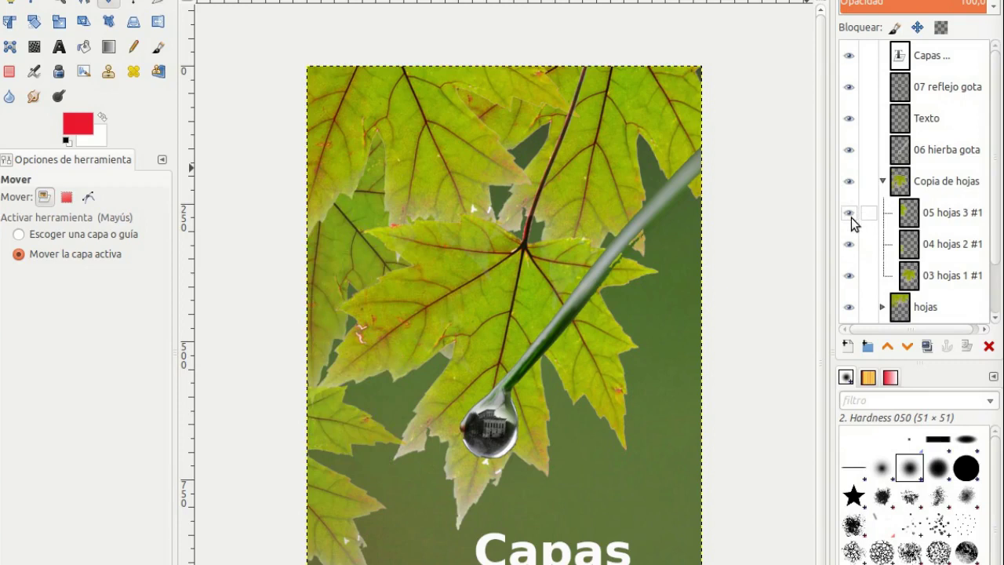
click(851, 216)
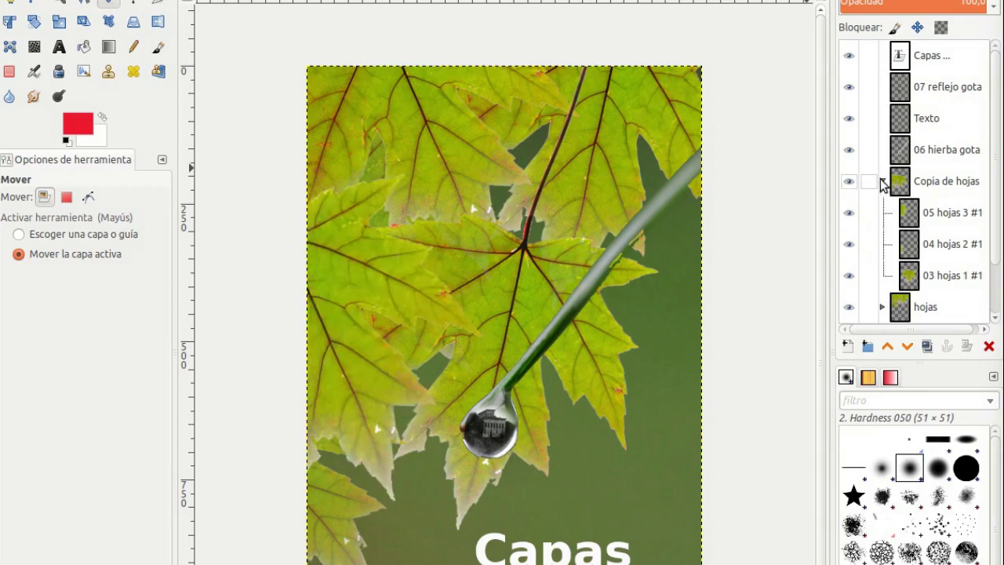
click(882, 181)
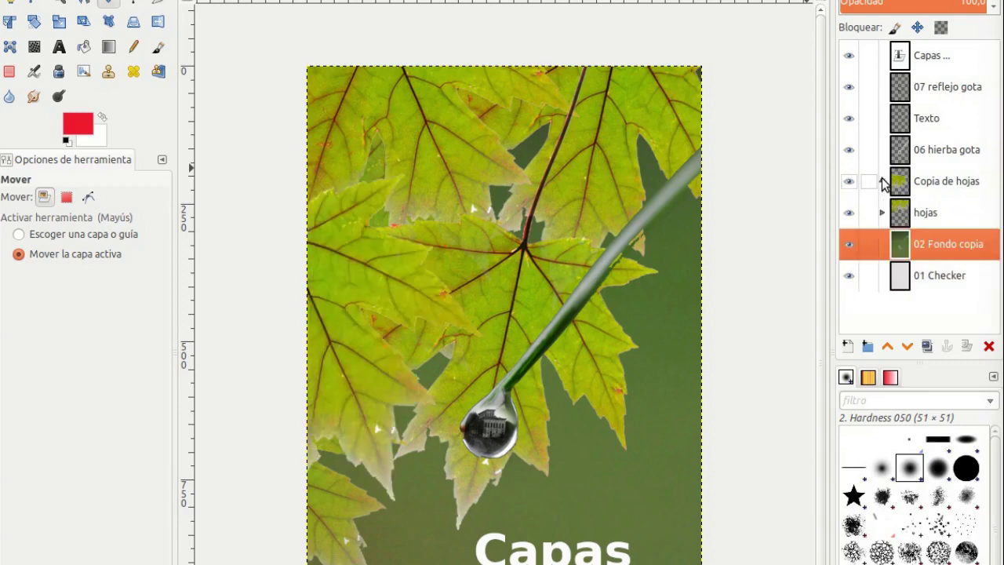
Hide the 02 Fondo copia, Copia de hojas and 06 hierba gota layers to view the 01 Checker layer beneath them
click(942, 274)
click(945, 249)
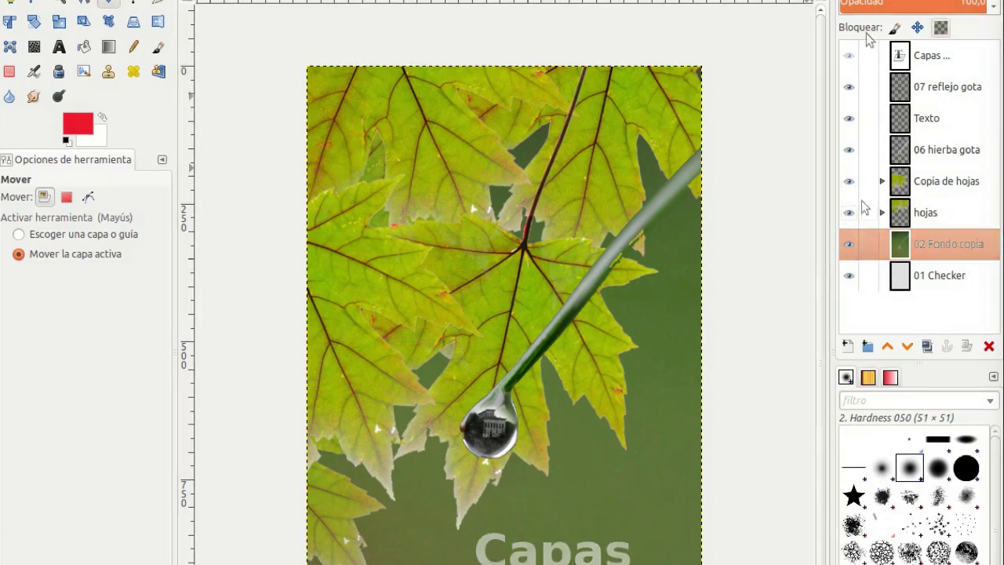
click(848, 244)
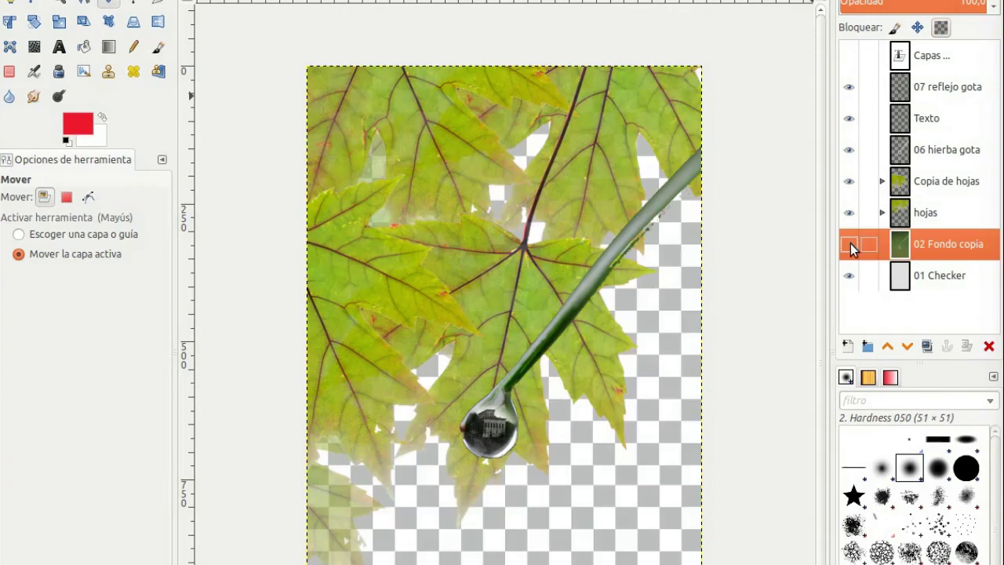
click(849, 180)
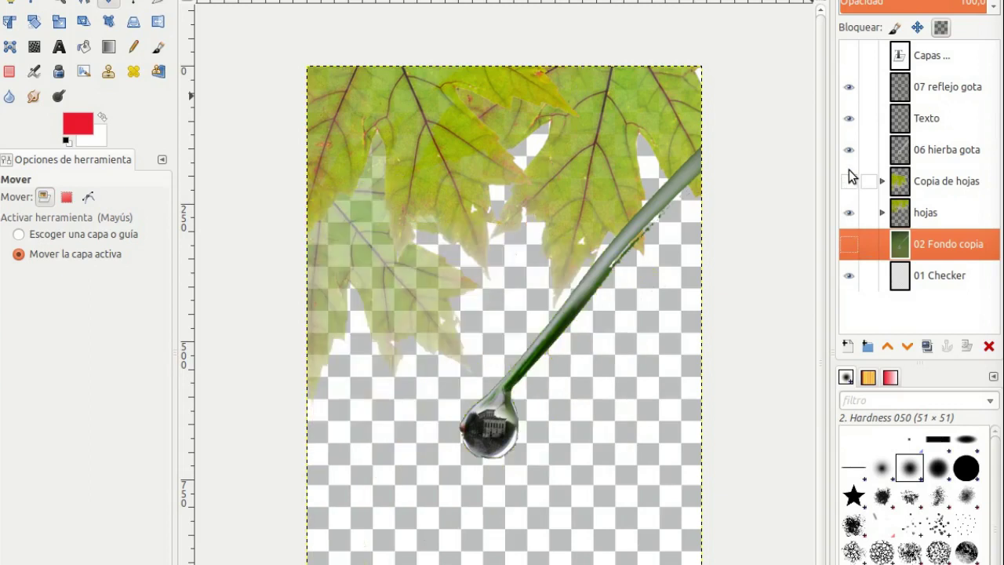
click(849, 149)
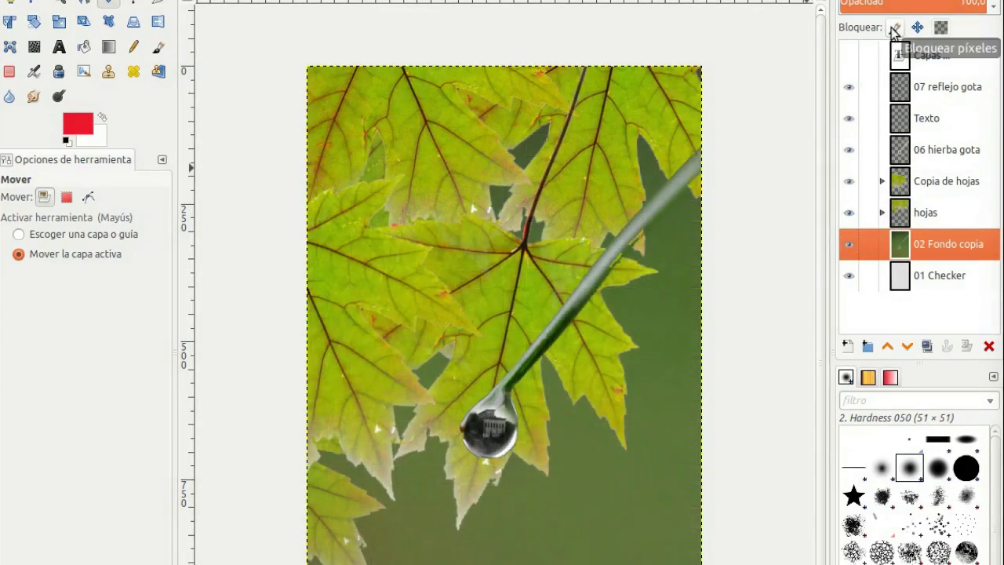
Lock the pixels of the 02 Fondo copia layer and try the Paintbrush and Clone tools on it
click(893, 27)
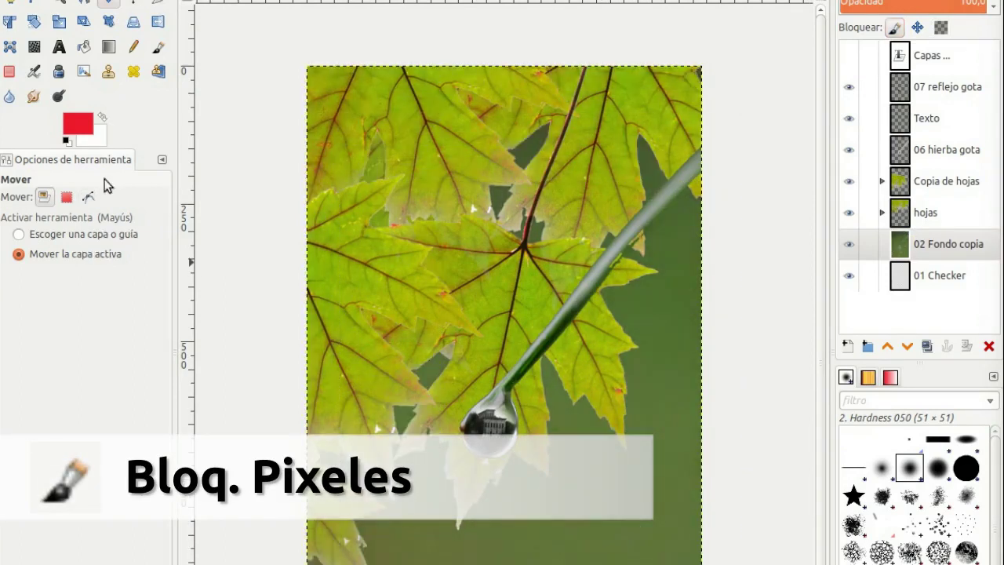
click(157, 47)
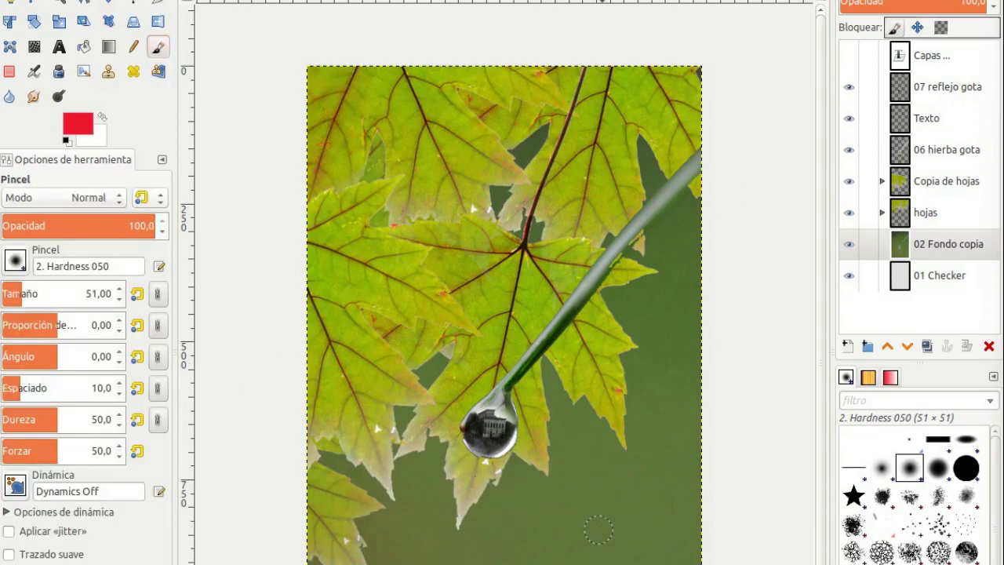
click(108, 73)
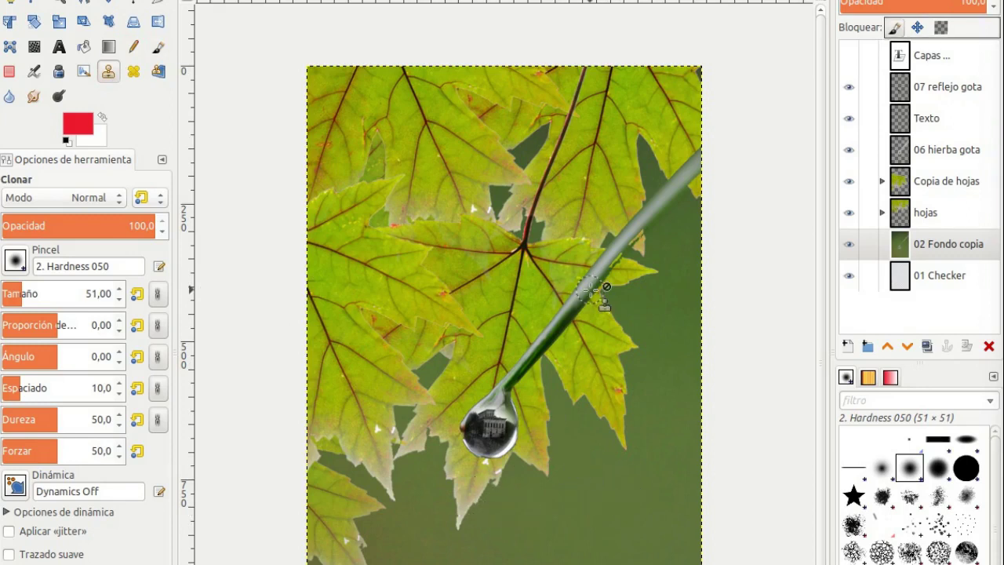
With position and size locked on 02 Fondo copia, paint red test strokes over its lower area, undo them and release the lock
key(p)
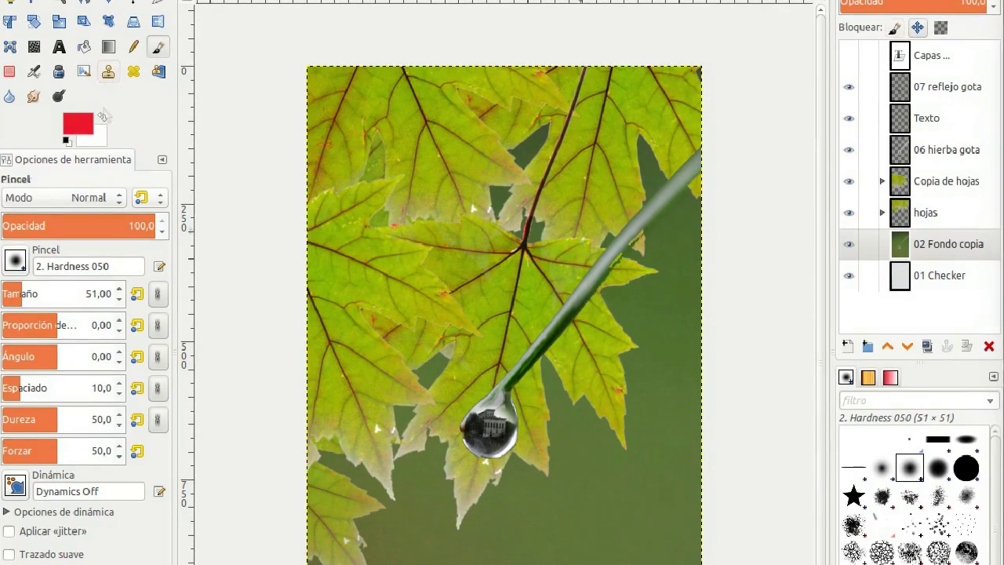
drag(561, 561, 561, 496)
mouse_move(488, 559)
mouse_down()
mouse_move(600, 427)
mouse_move(679, 540)
mouse_up()
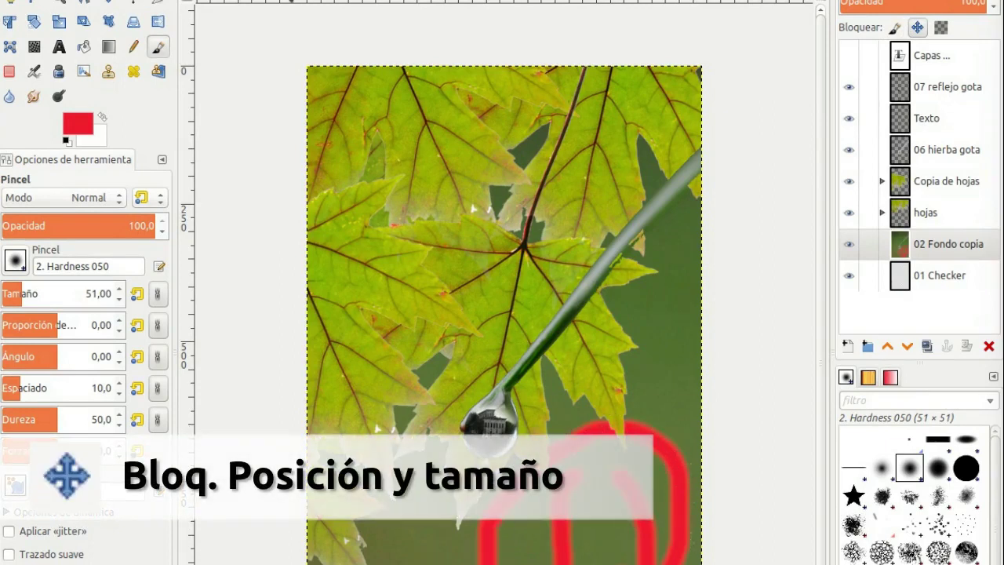
key(ctrl+z)
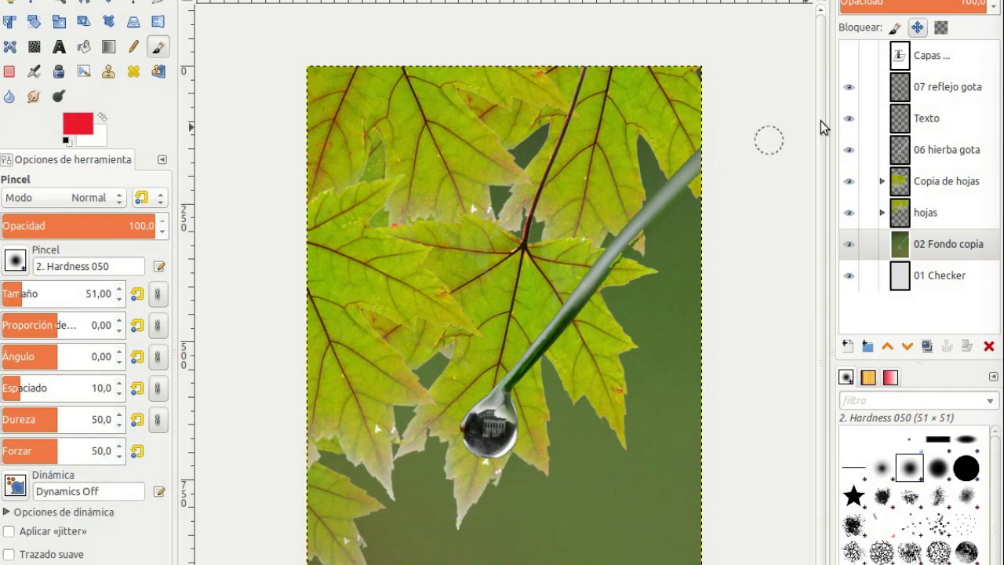
click(917, 28)
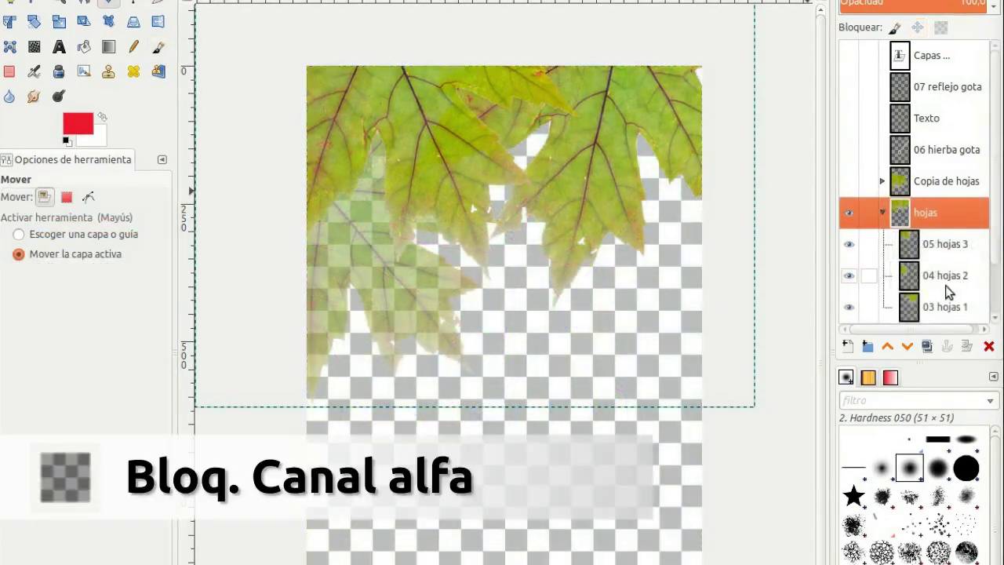
Lock the alpha channel of the 03 hojas 1 layer and paint red brush strokes over its leaves and their transparent surroundings
click(941, 305)
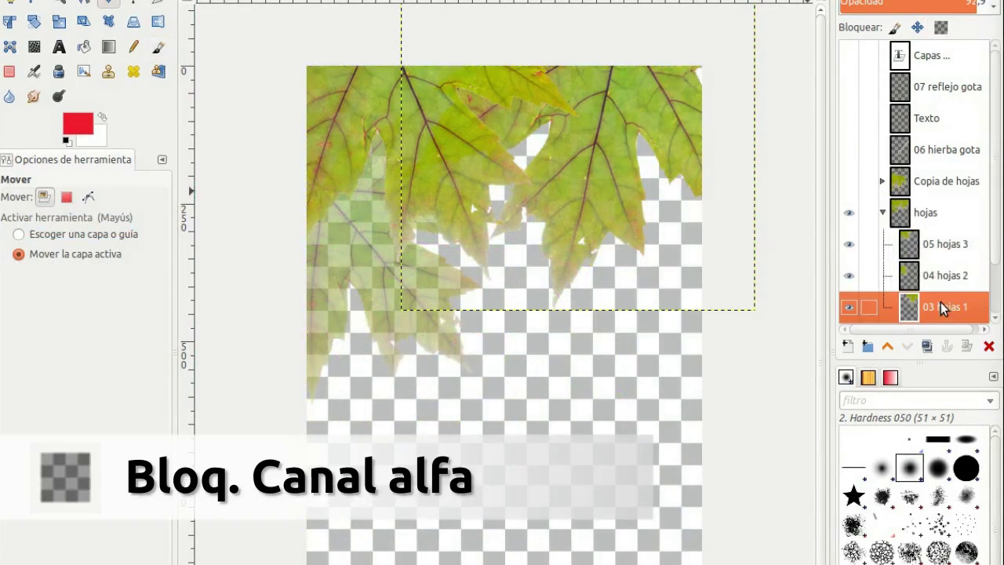
click(941, 28)
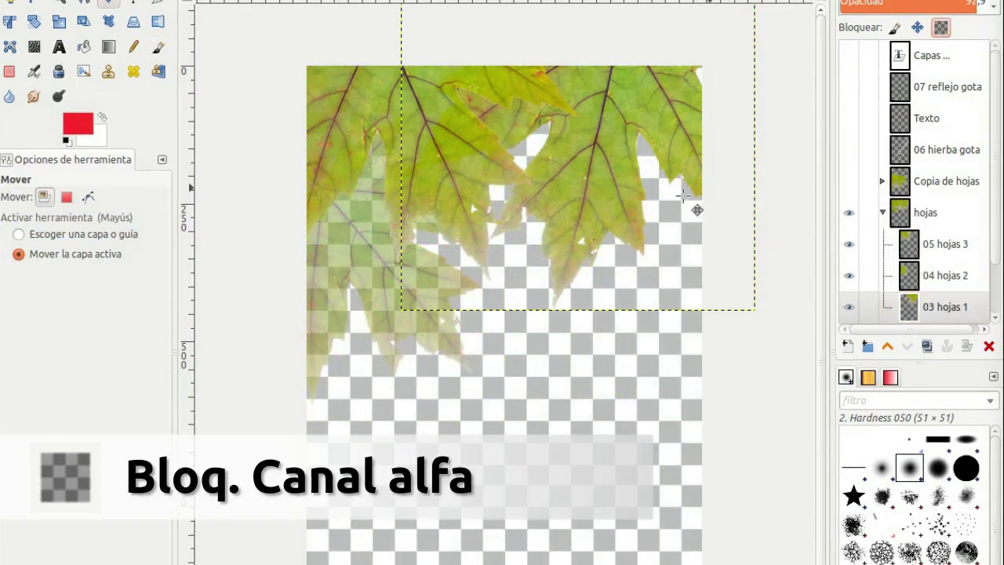
click(157, 47)
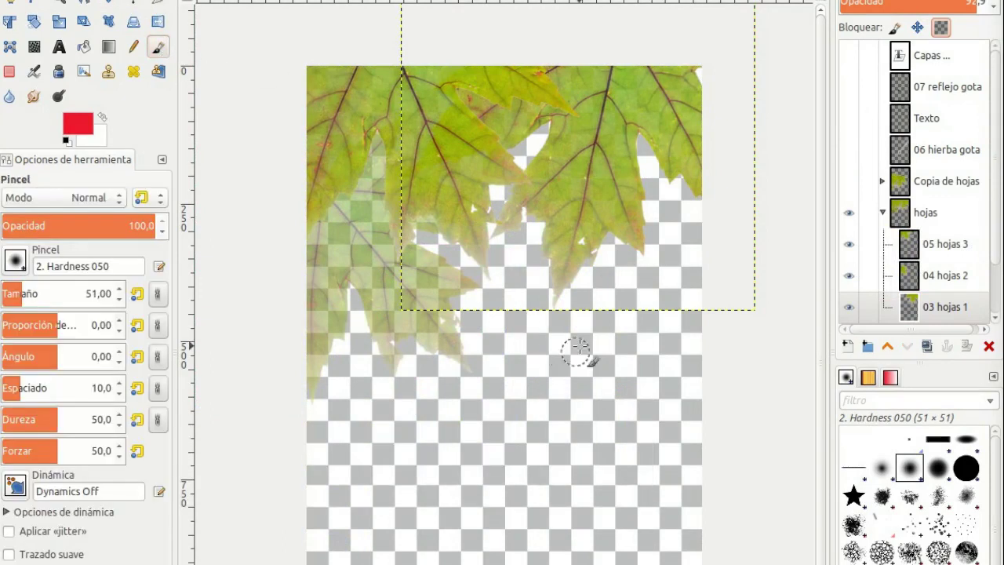
mouse_move(612, 179)
mouse_down()
mouse_move(594, 172)
mouse_move(609, 189)
mouse_move(596, 200)
mouse_up()
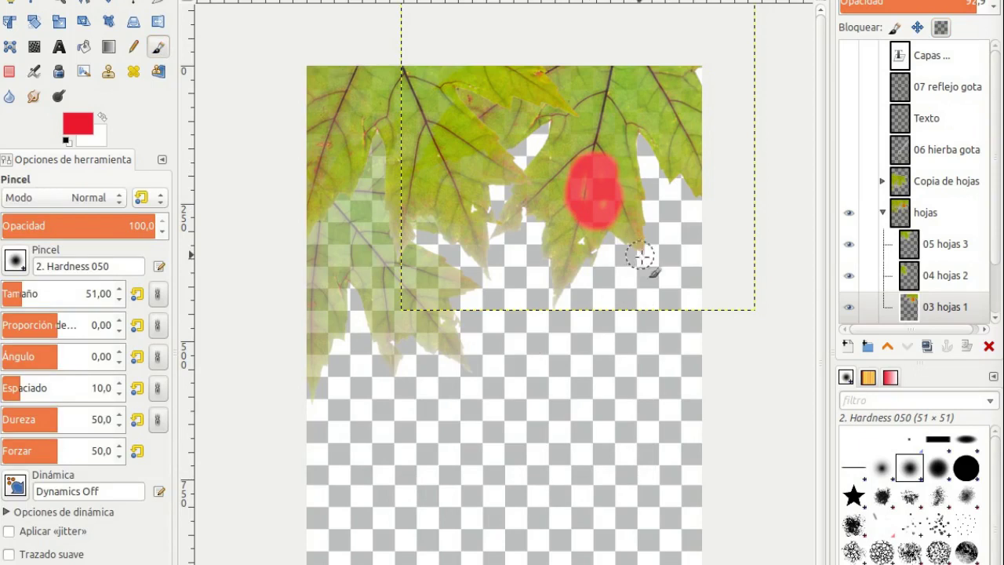
click(679, 174)
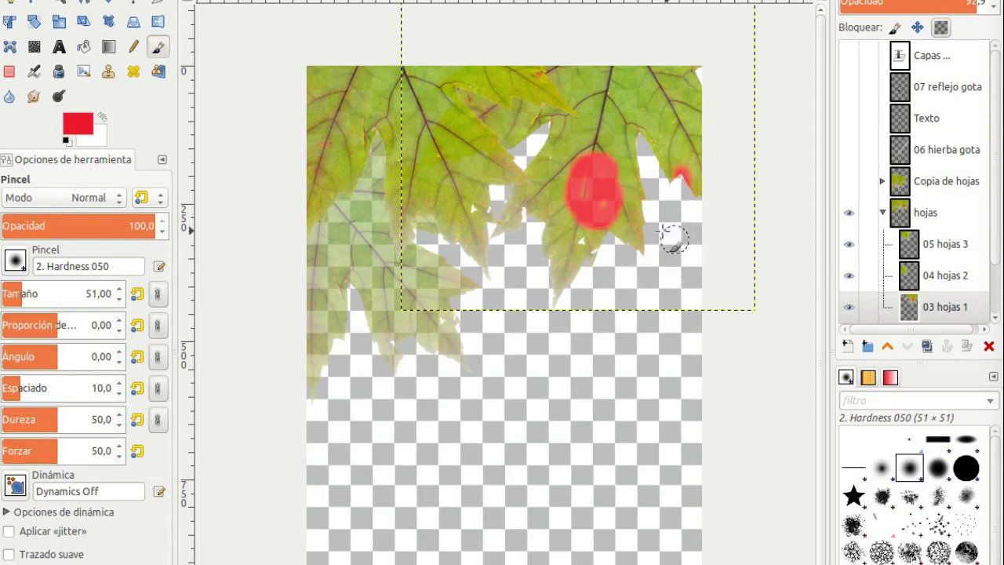
mouse_move(672, 251)
mouse_down()
mouse_move(691, 266)
mouse_move(604, 256)
mouse_move(605, 227)
mouse_move(646, 299)
mouse_up()
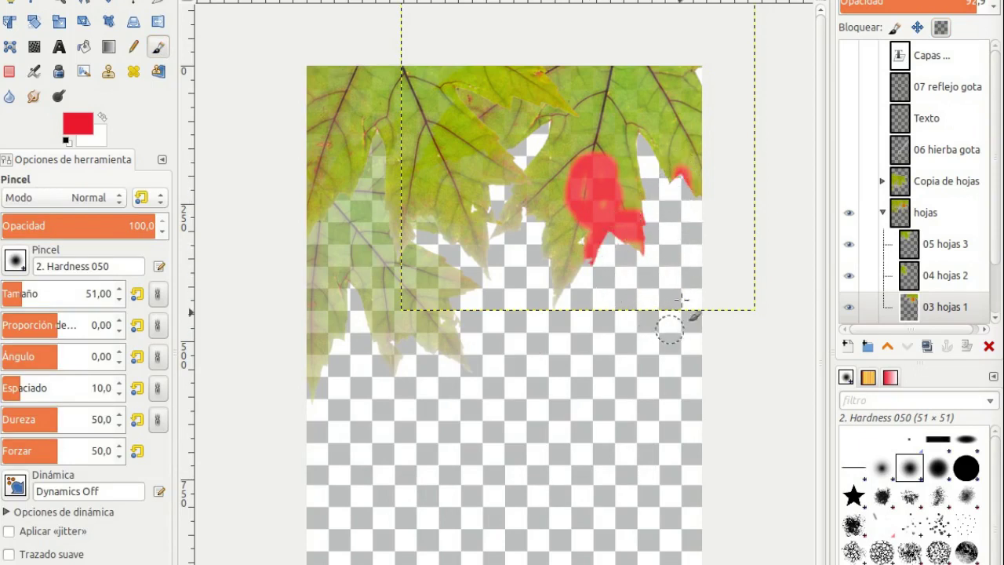
Undo the red strokes on 03 hojas 1 and unlock the layer's alpha channel
key(ctrl+z)
key(ctrl+z)
key(ctrl+z)
key(ctrl+z)
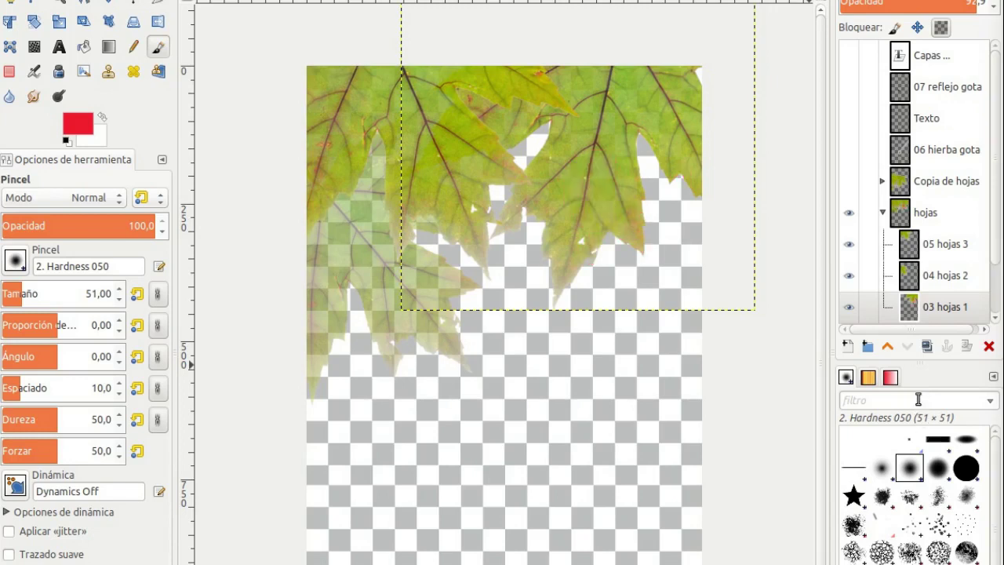
click(942, 33)
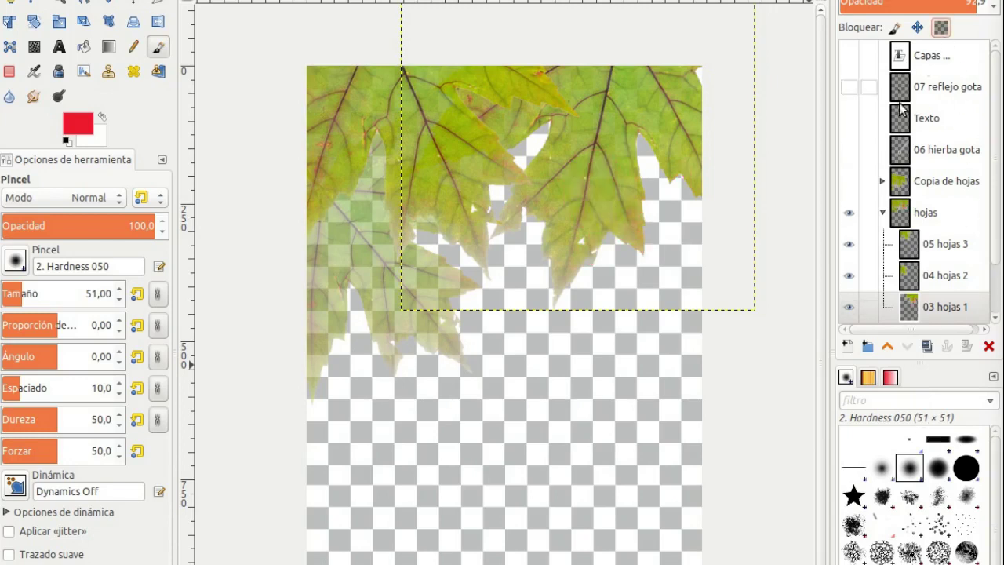
Collapse the hojas group and show all hidden layers again, from Copia de hojas up to the Capas text, plus 02 Fondo copia
click(882, 212)
click(882, 212)
click(848, 181)
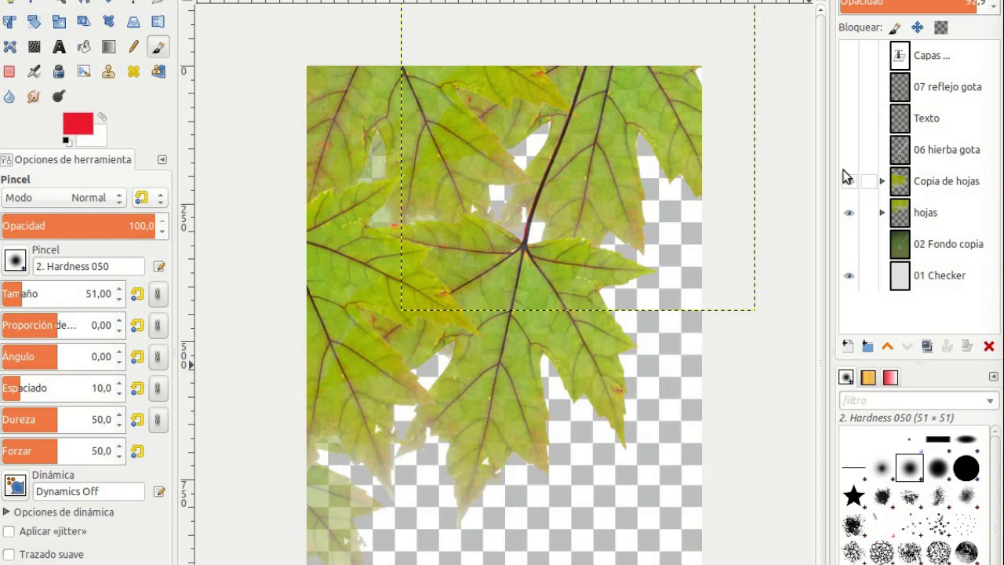
click(848, 150)
click(849, 87)
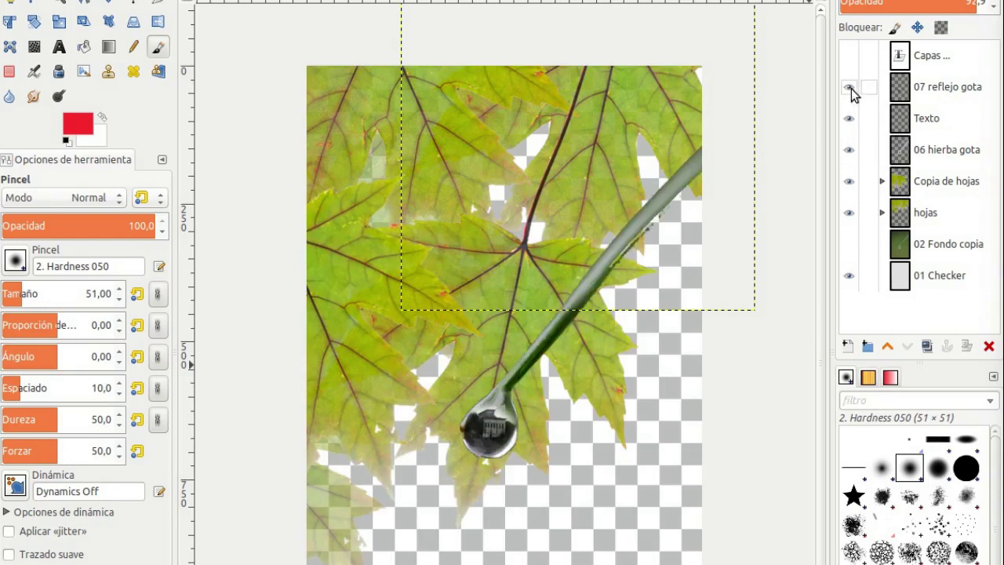
click(849, 56)
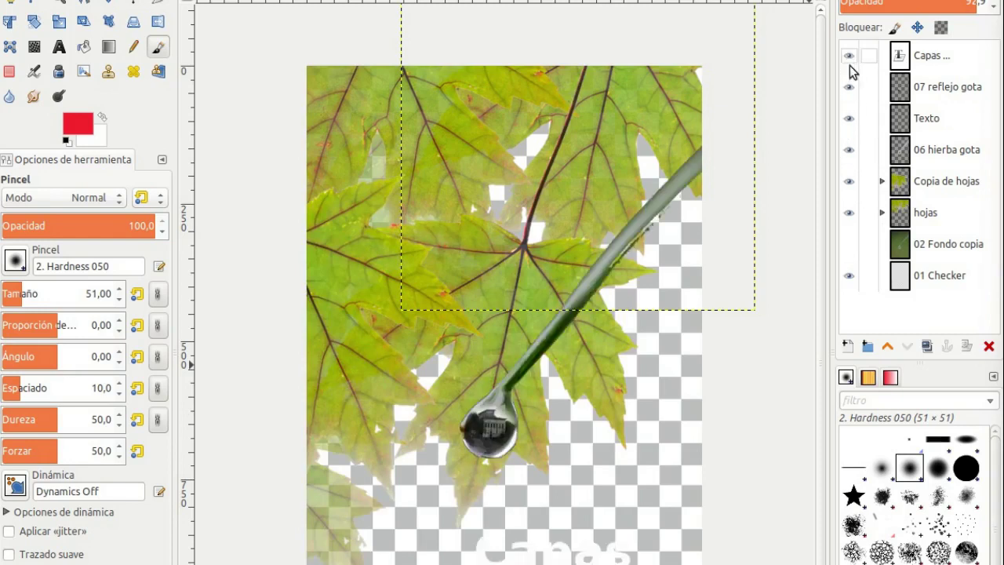
click(849, 244)
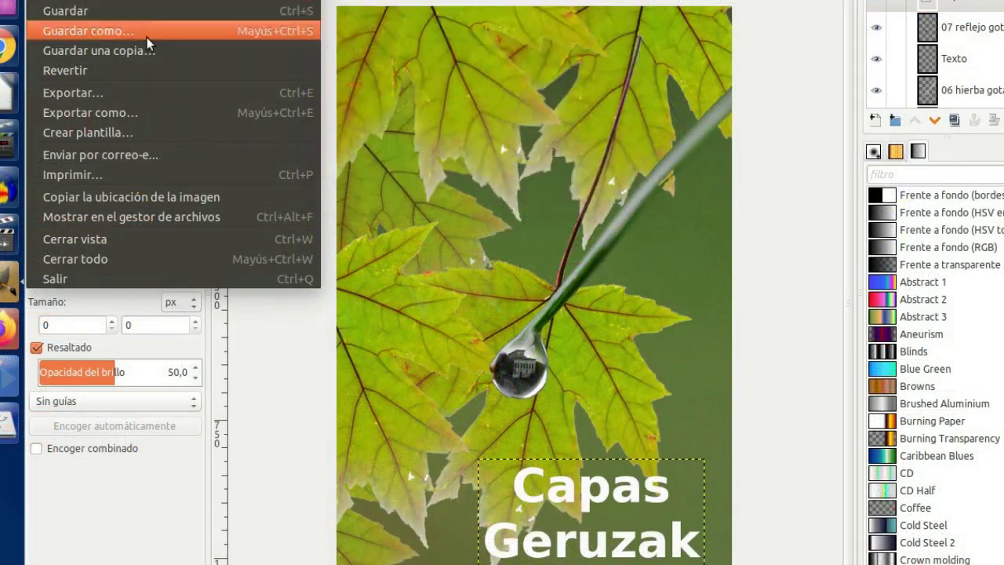
Export the image to the Descargas folder as the TIFF file capas.tif, without compression and with layers saved
click(161, 112)
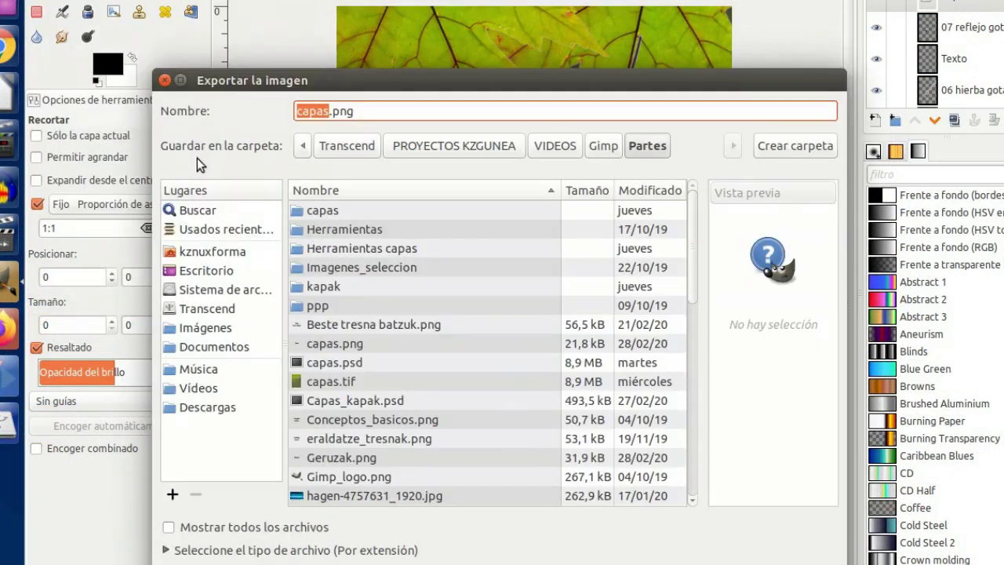
click(198, 409)
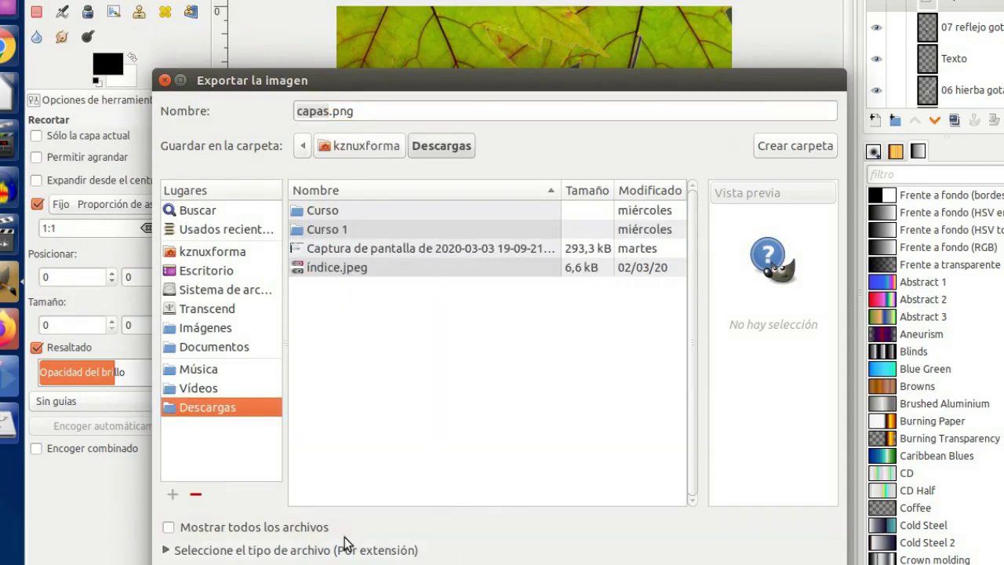
click(167, 551)
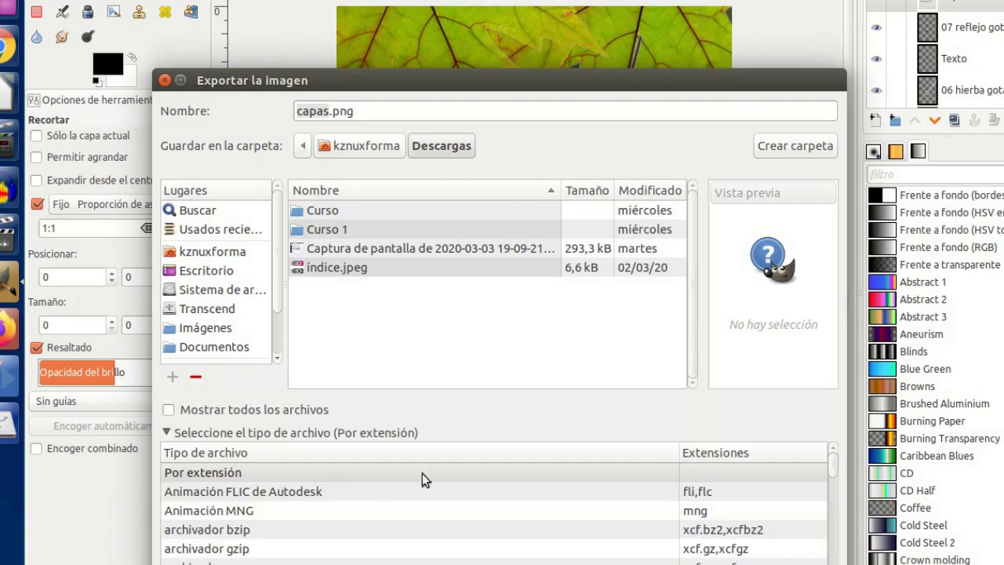
scroll(598, 543, down, 12)
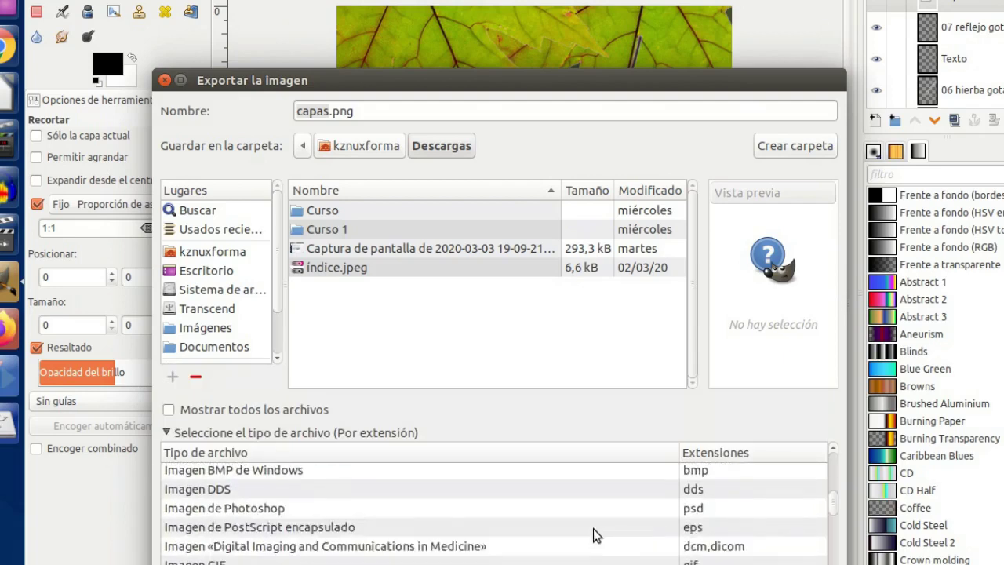
scroll(592, 528, down, 6)
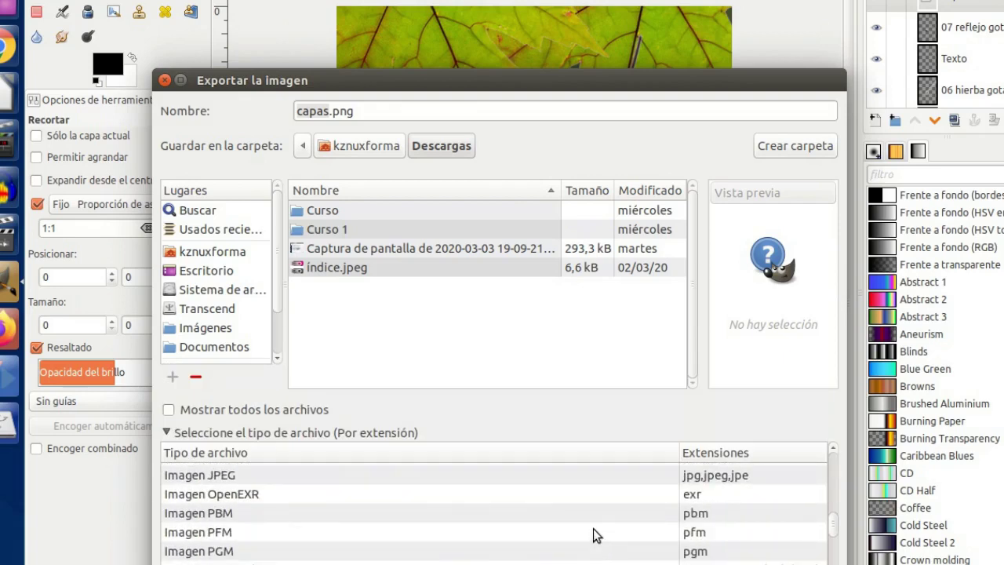
click(510, 563)
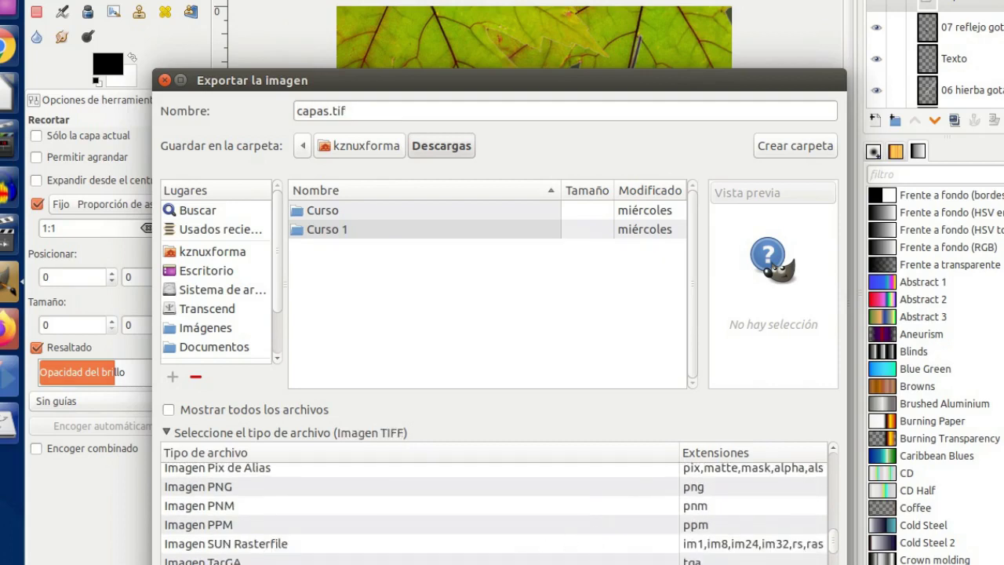
key(Return)
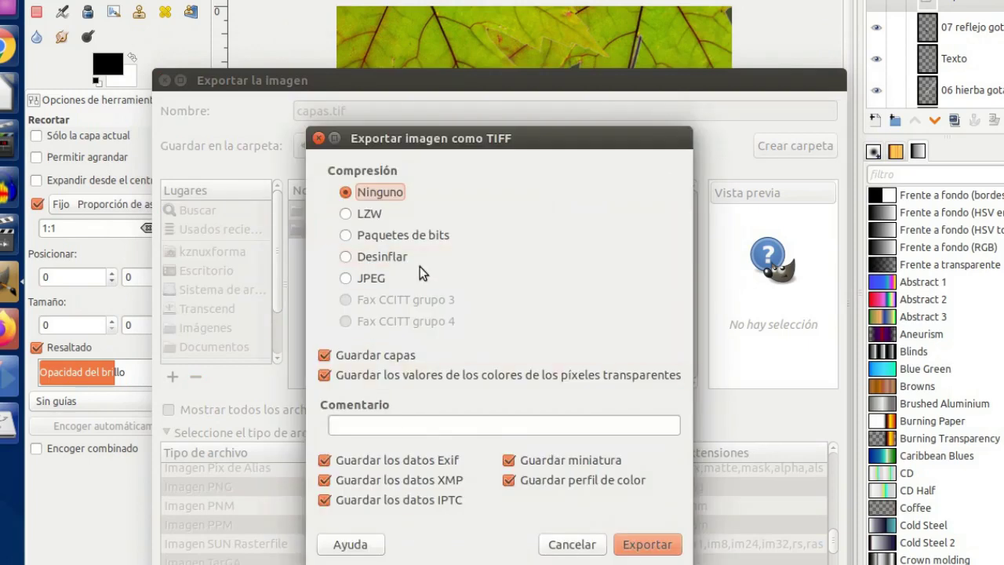
click(646, 541)
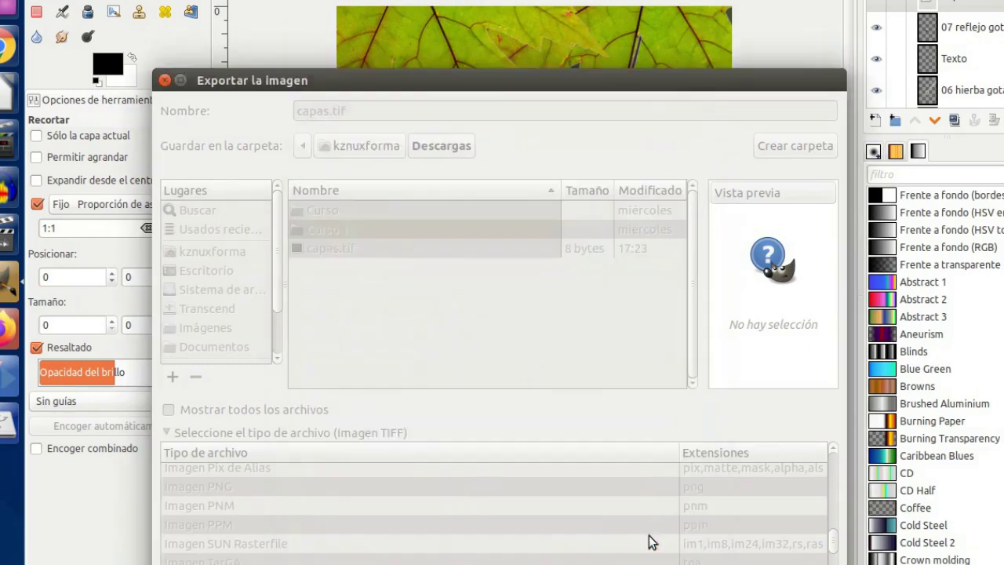
Export the image to the Descargas folder as the JPEG file capas.jpg with quality 100
click(577, 477)
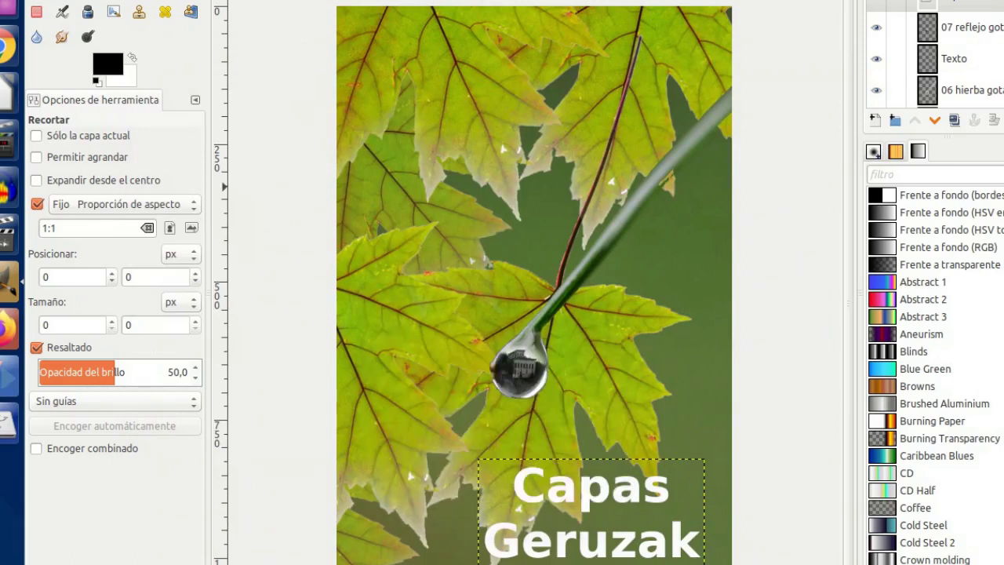
click(101, 4)
click(123, 108)
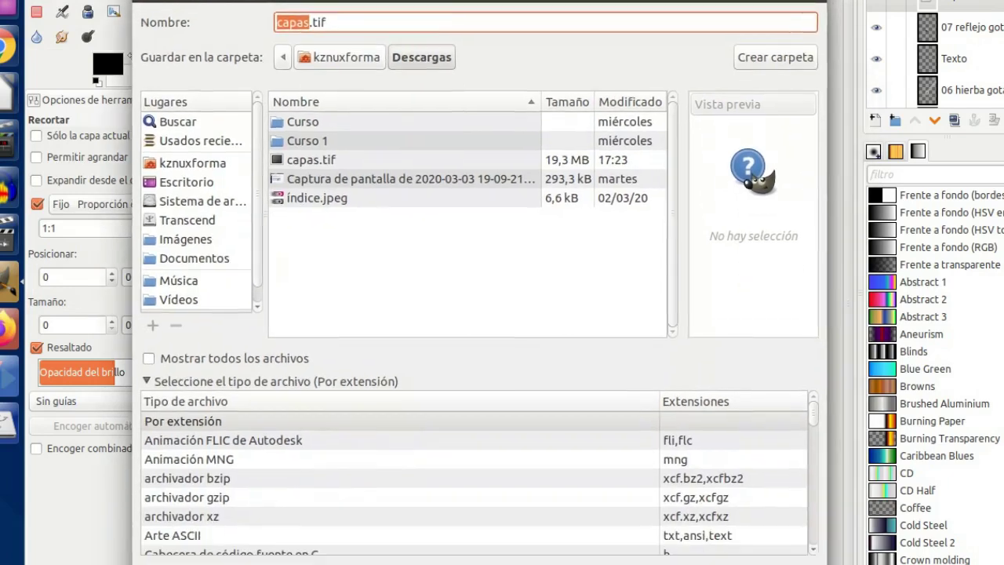
scroll(451, 418, down, 2)
scroll(440, 417, down, 4)
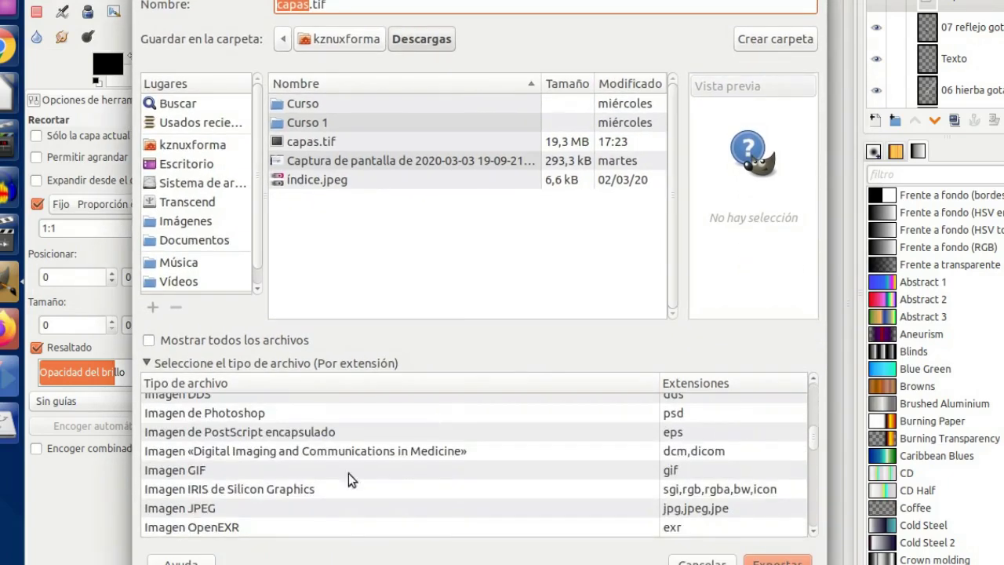
click(261, 506)
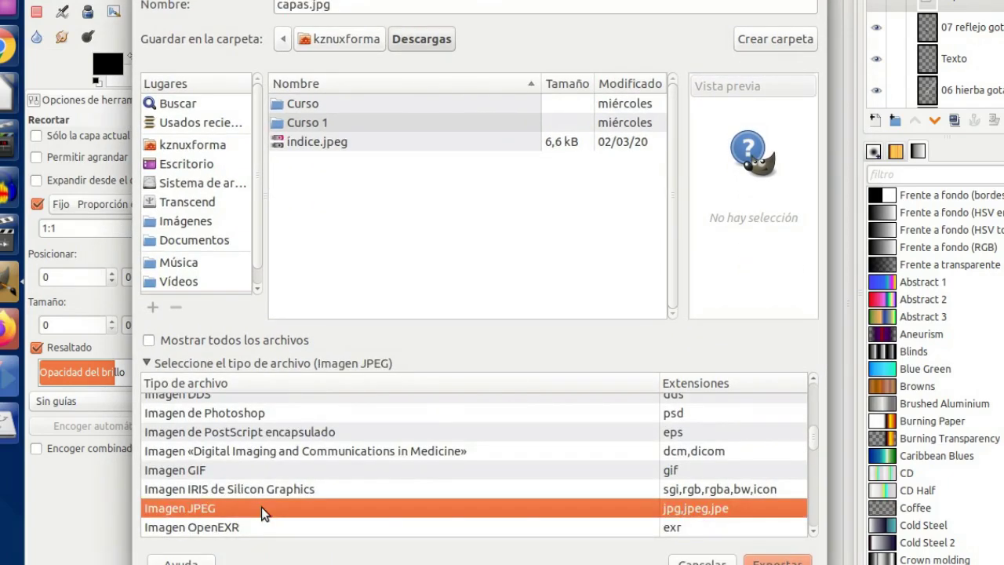
click(776, 562)
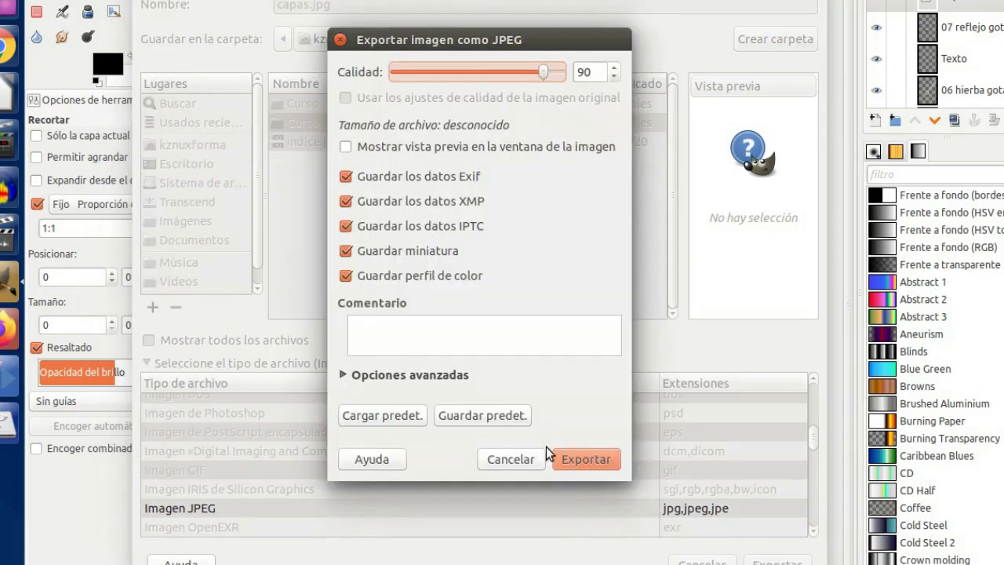
drag(555, 75, 570, 86)
click(594, 461)
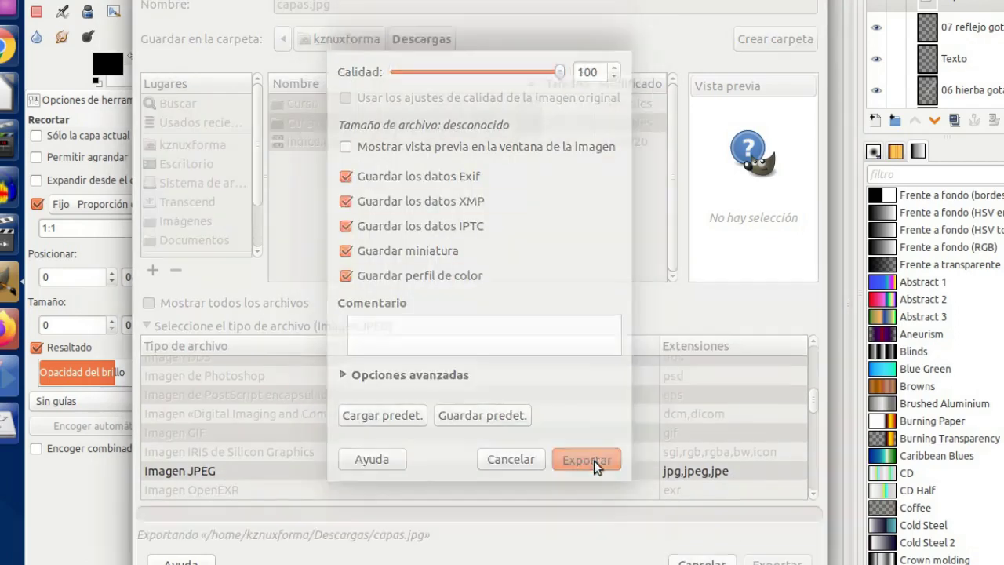
Save the image under the Descargas folder as a native XCF file, without the better but slower compression
key(alt+a)
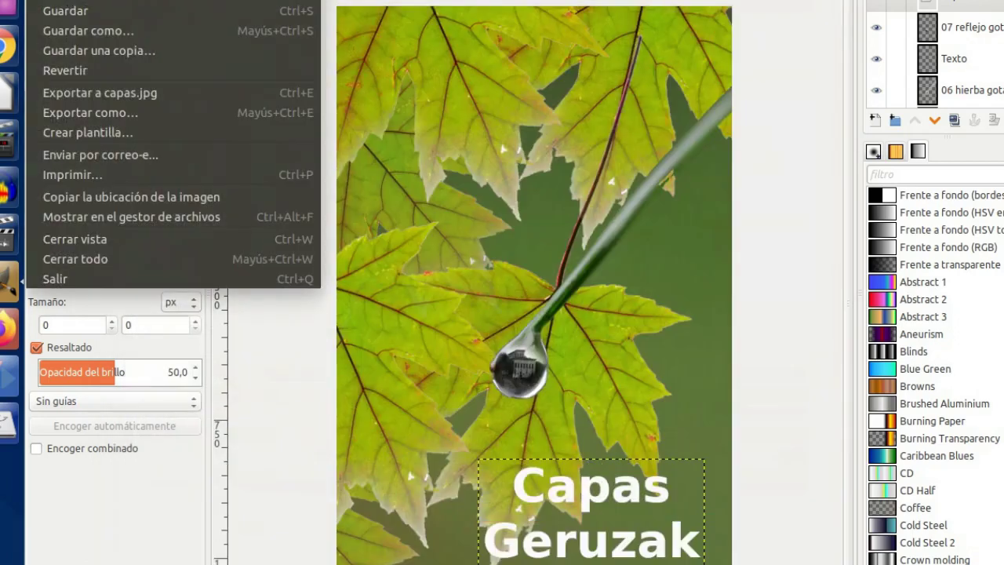
click(90, 32)
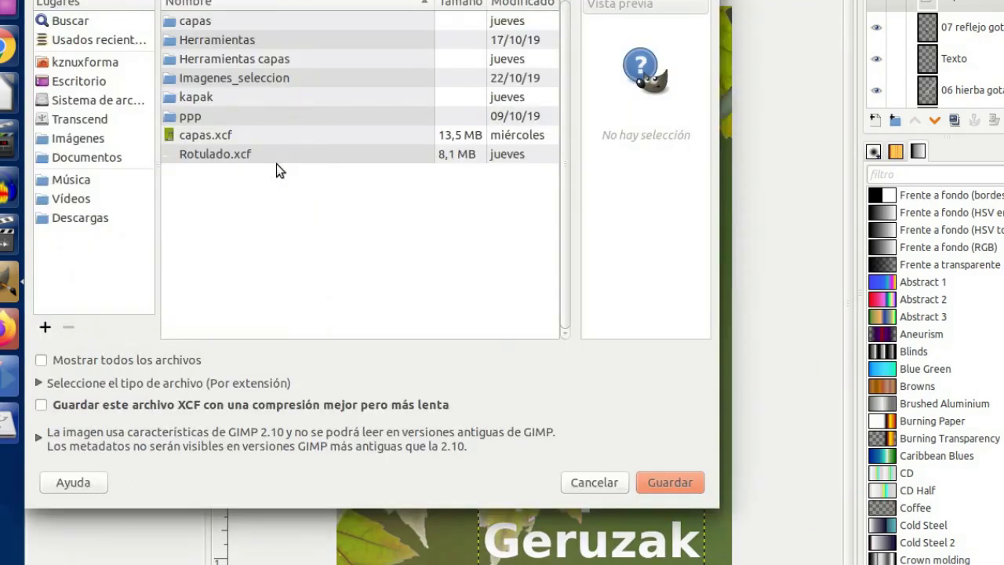
click(80, 218)
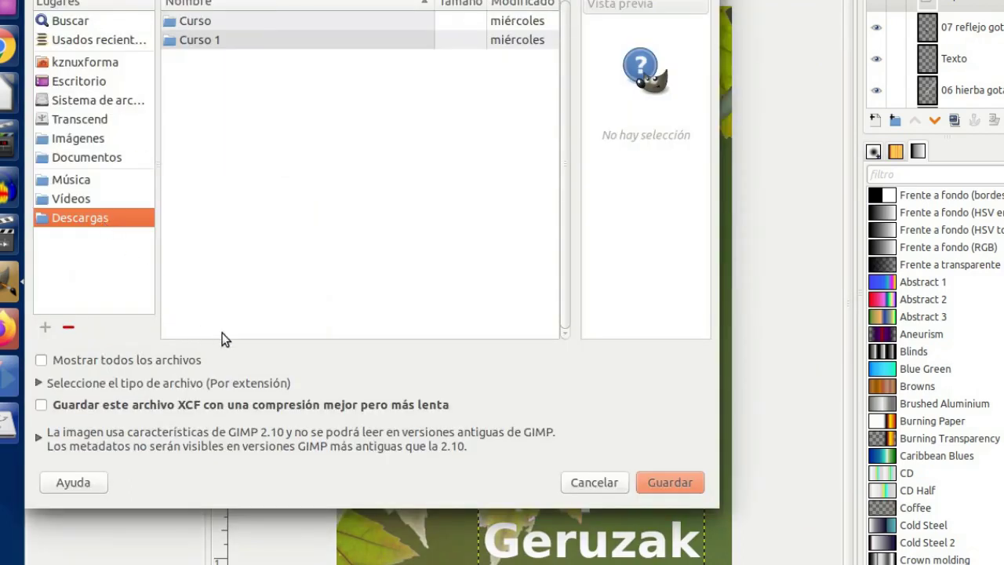
click(368, 0)
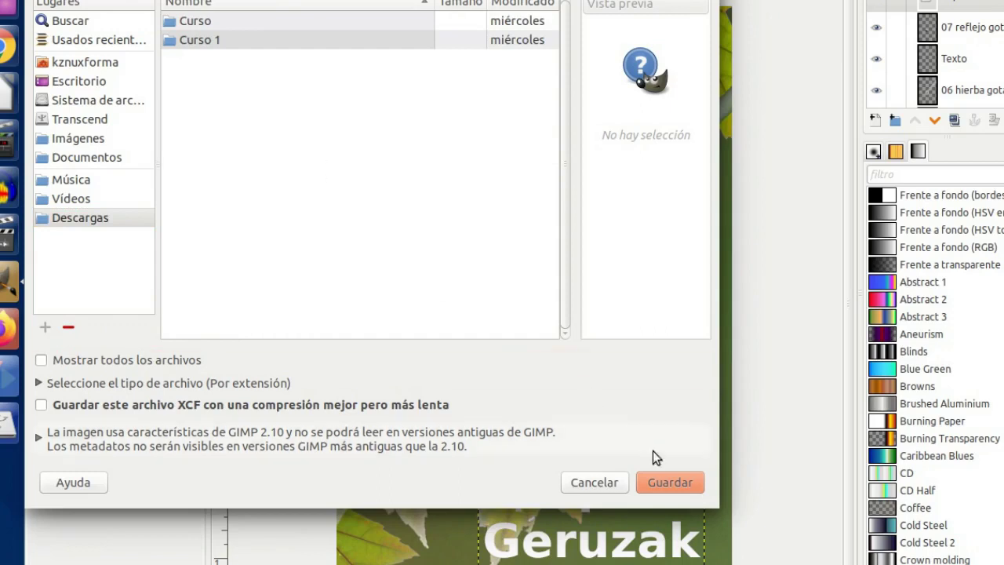
click(684, 486)
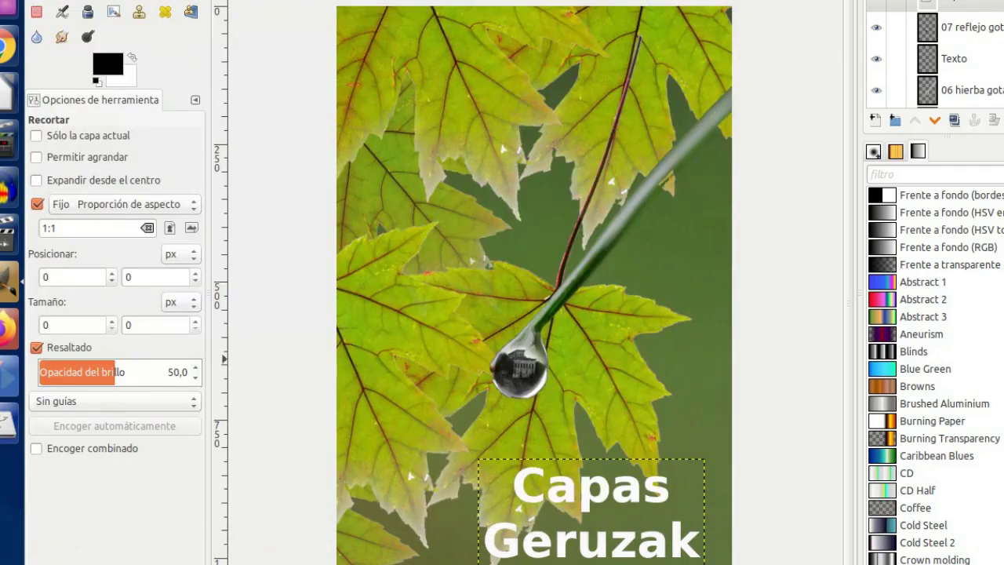